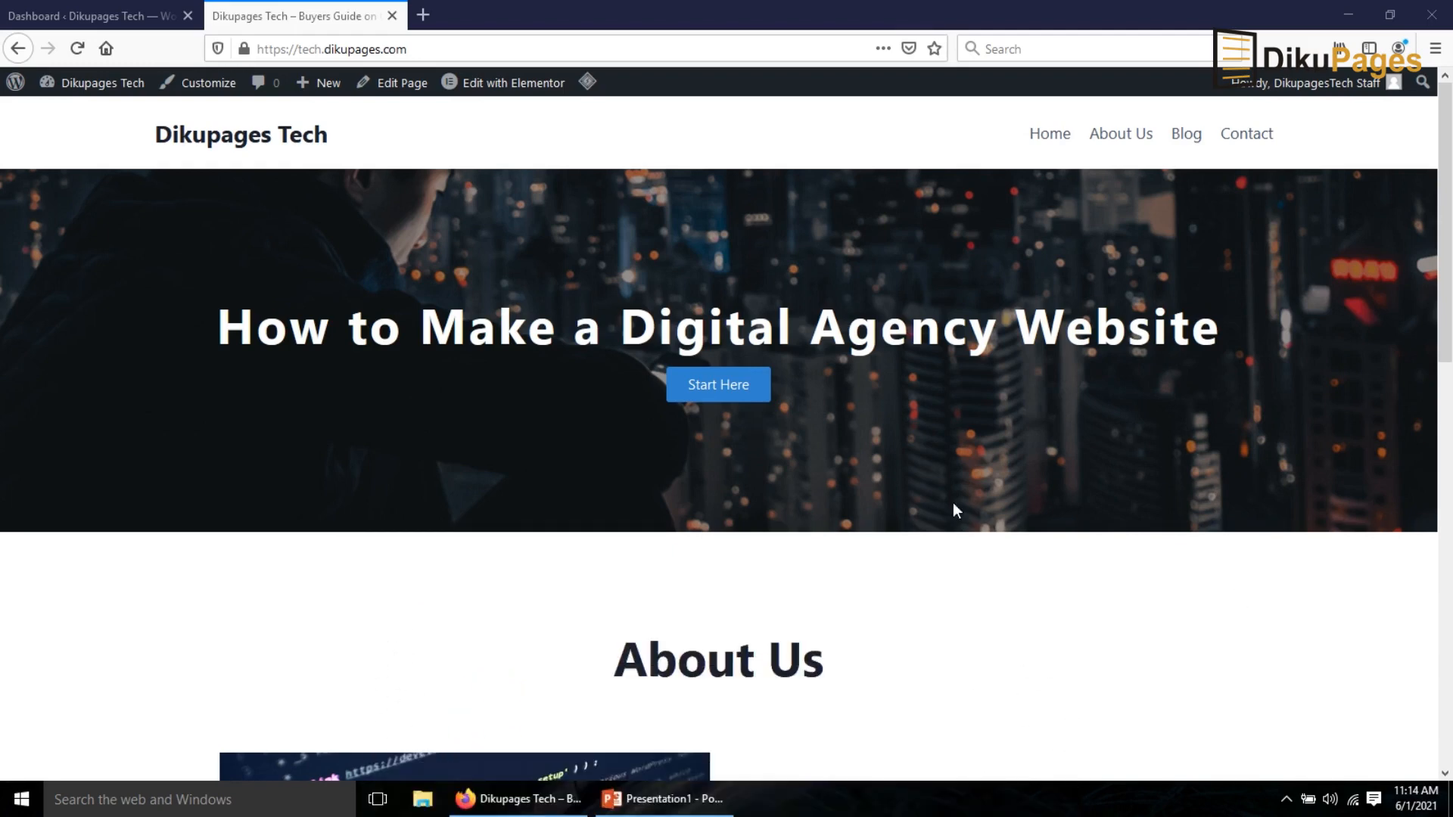
# Look through the site's current homepage from the hero banner down to the footer and back
pyautogui.scroll(-10, 1027, 611)
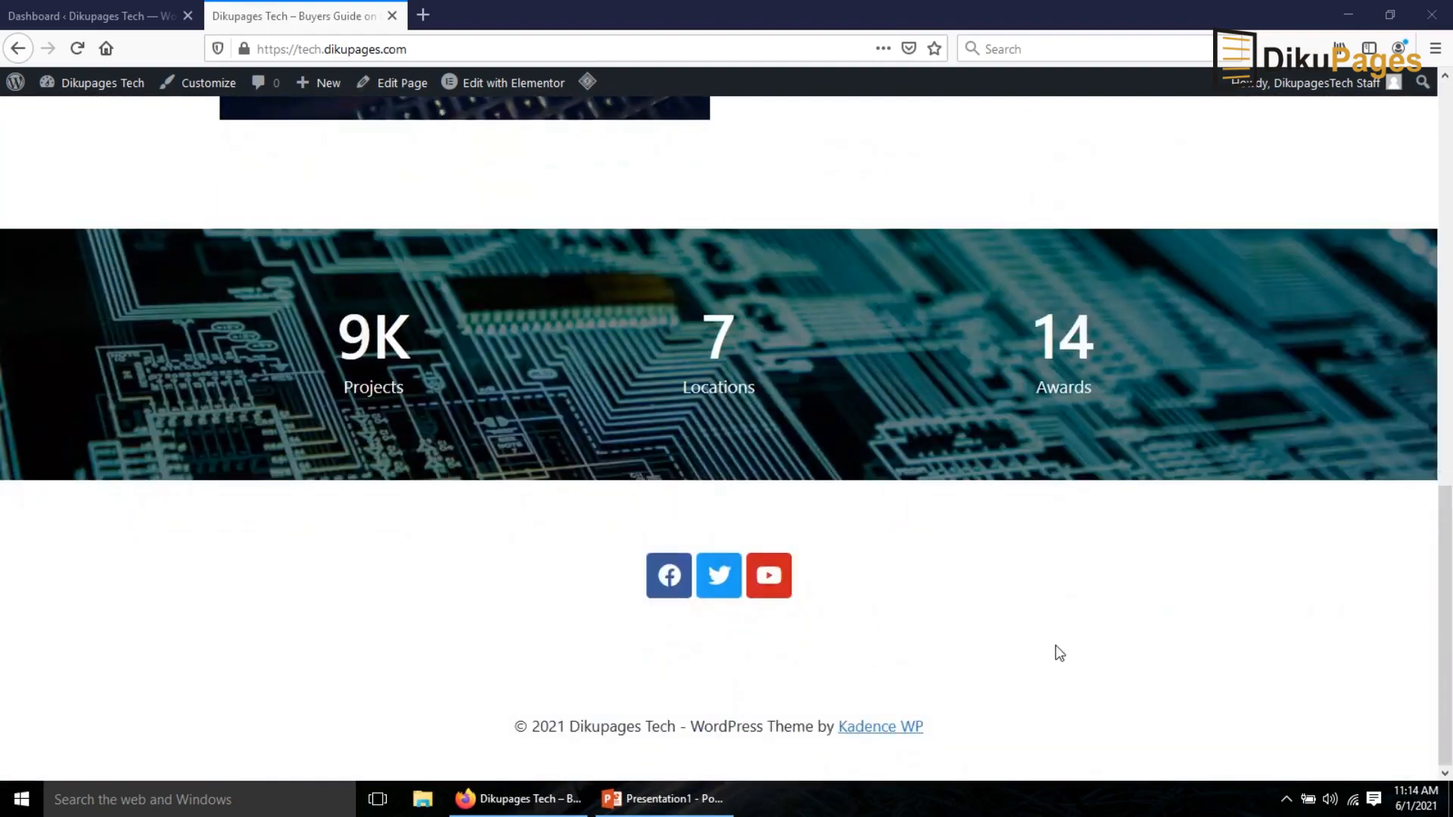
pyautogui.scroll(10, 1060, 652)
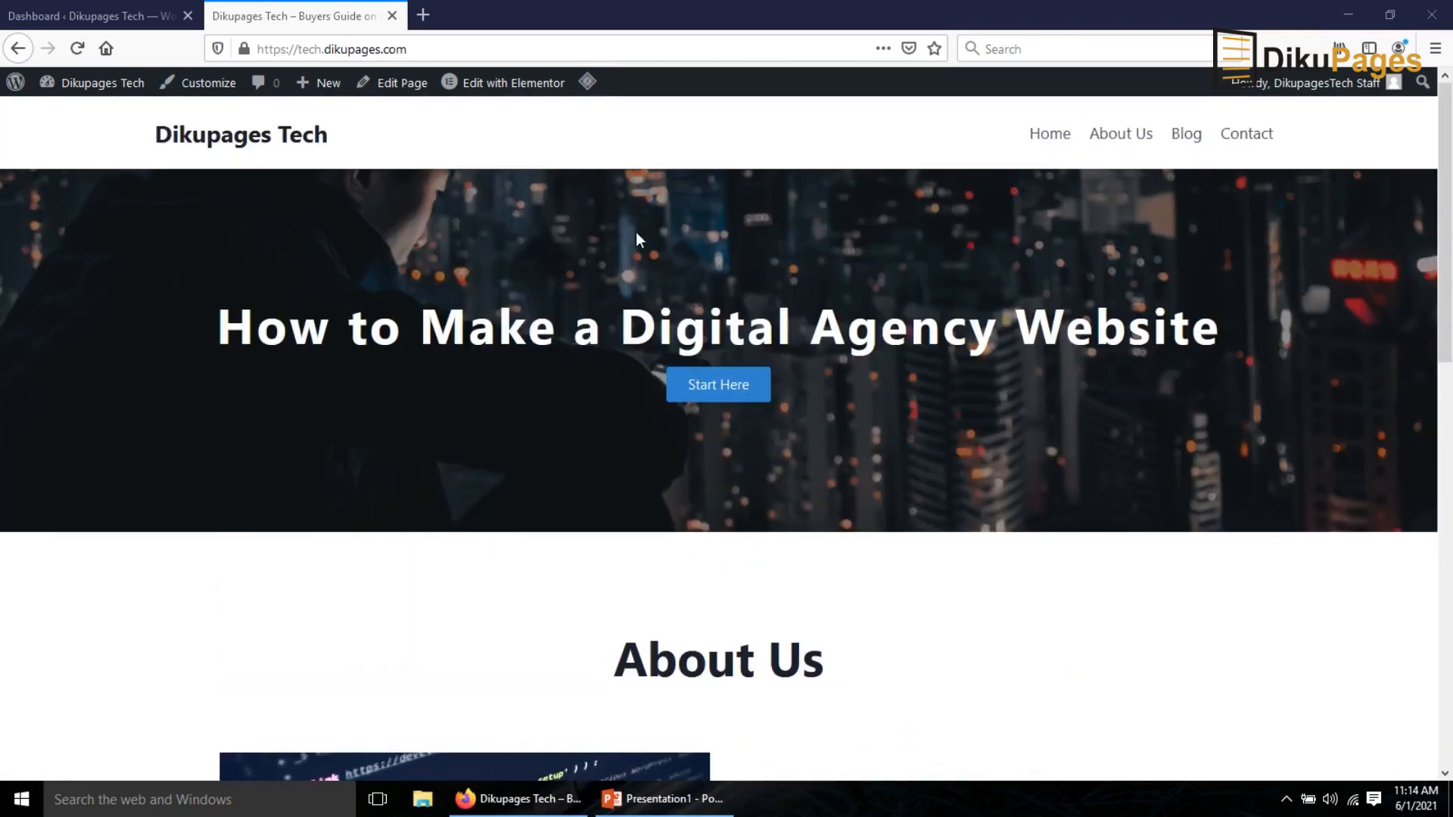
pyautogui.scroll(-7, 1067, 503)
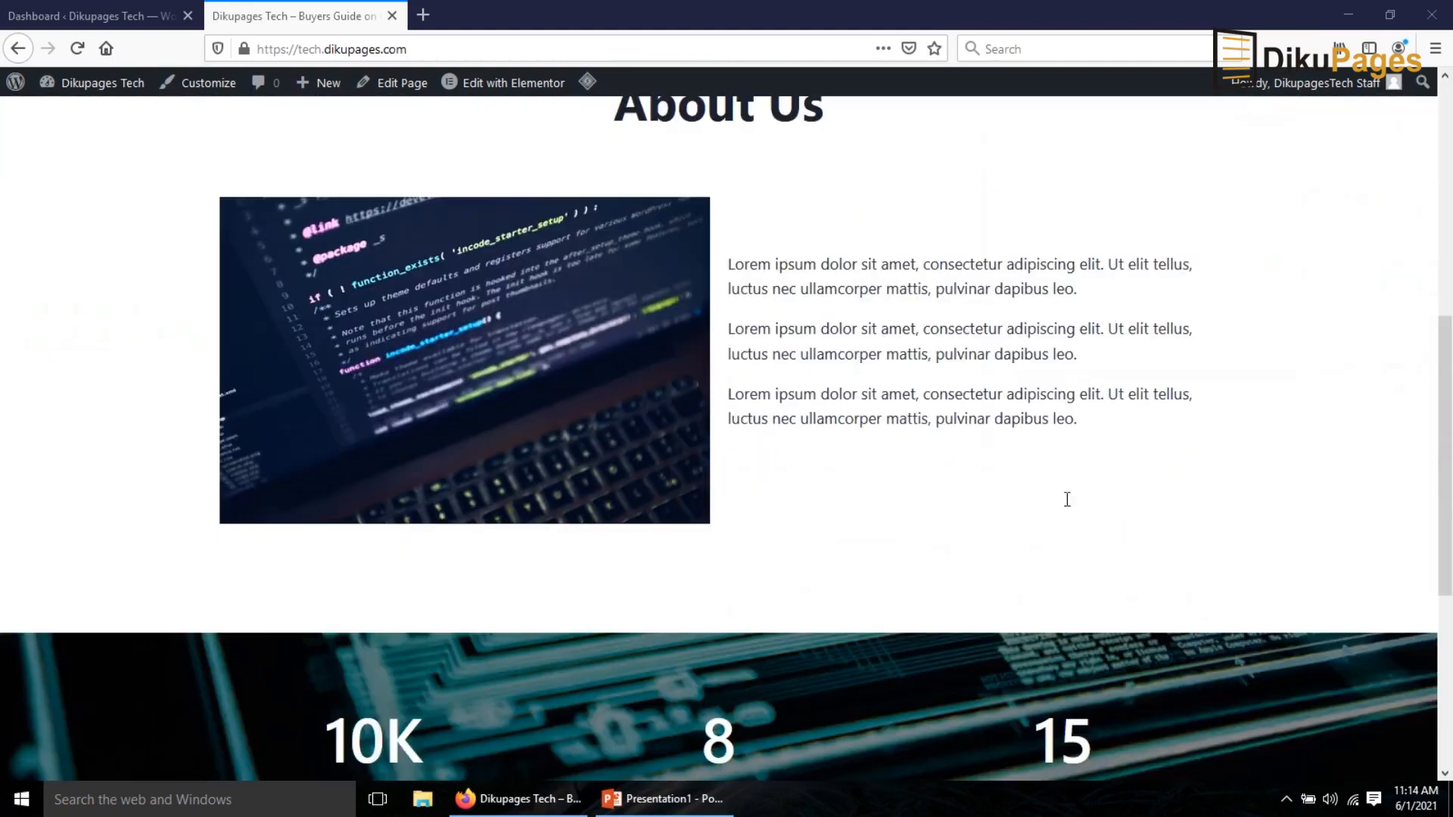
pyautogui.scroll(-5, 1041, 580)
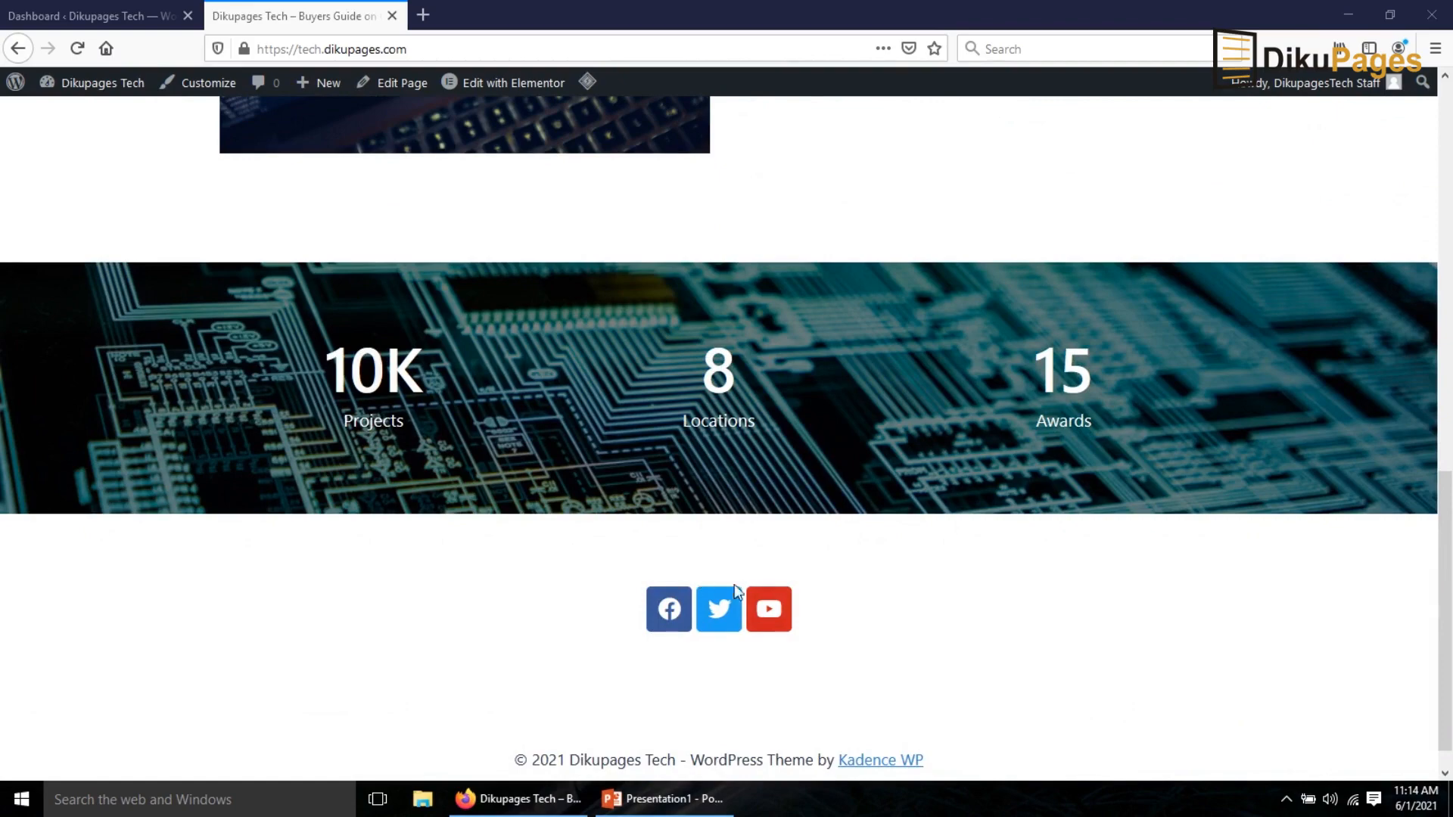
pyautogui.scroll(12, 950, 640)
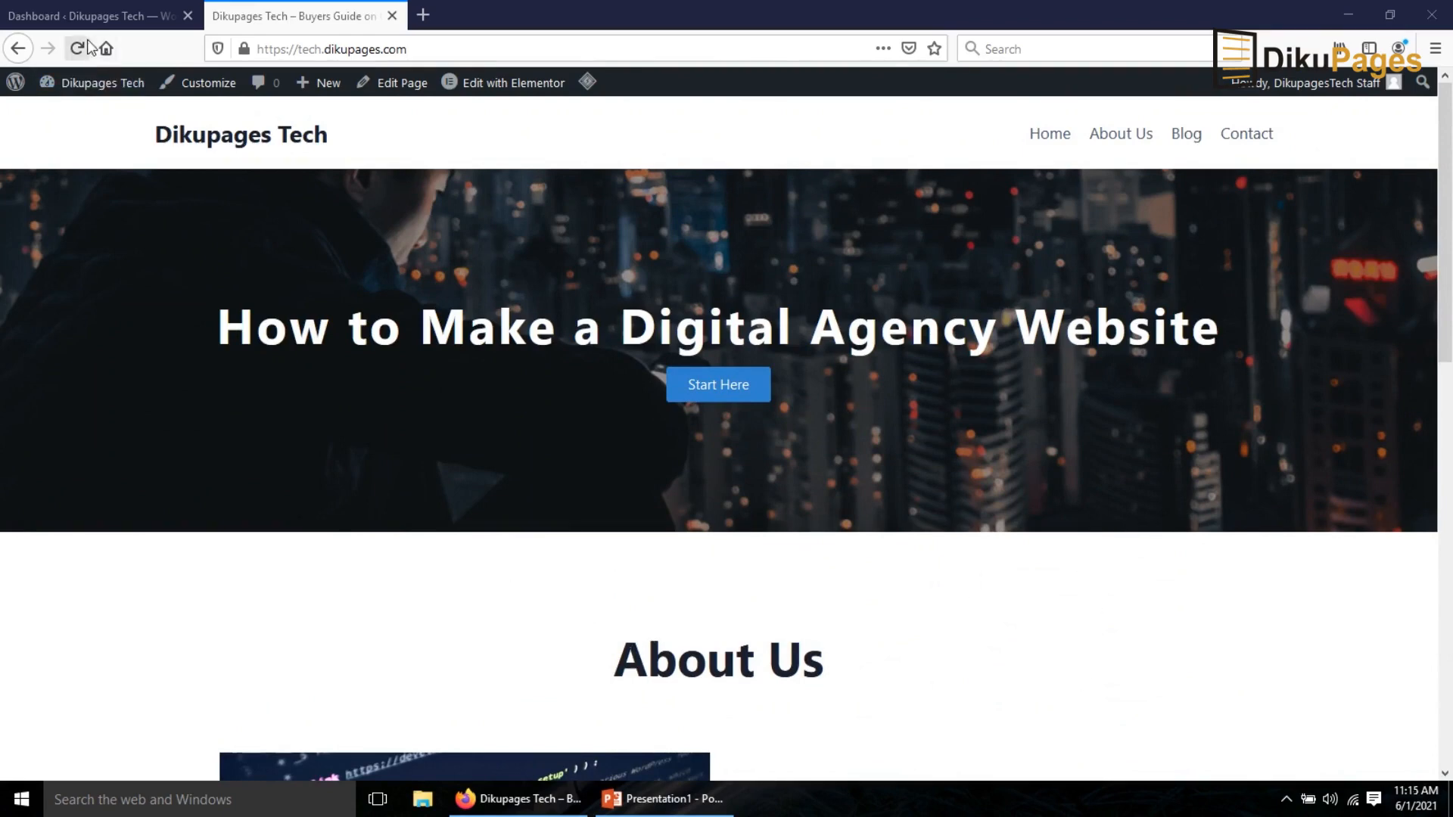
# Switch to the WordPress dashboard, open the installed plugins list and review it
pyautogui.click(81, 18)
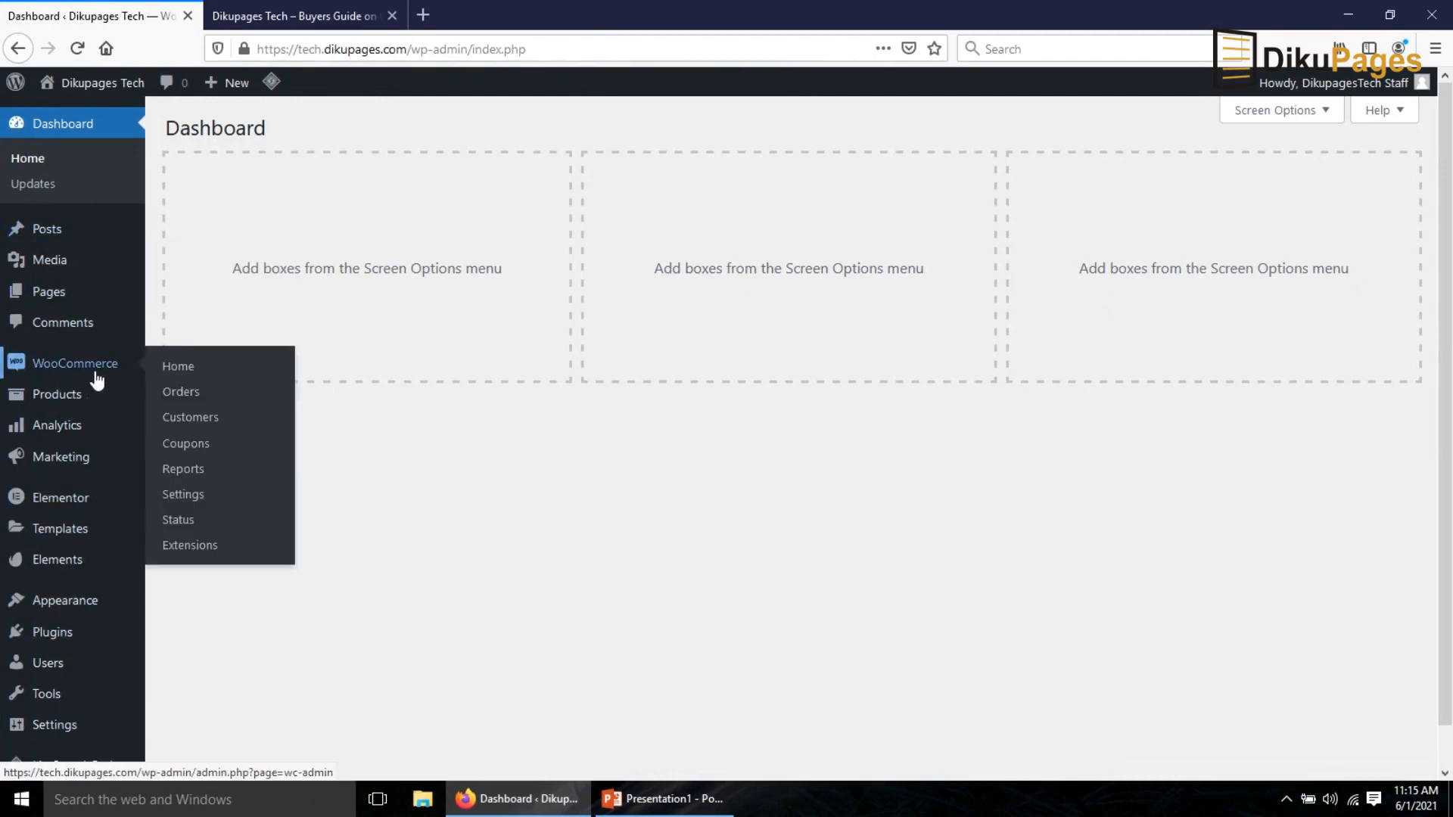
pyautogui.moveTo(85, 507)
pyautogui.scroll(-1, 98, 575)
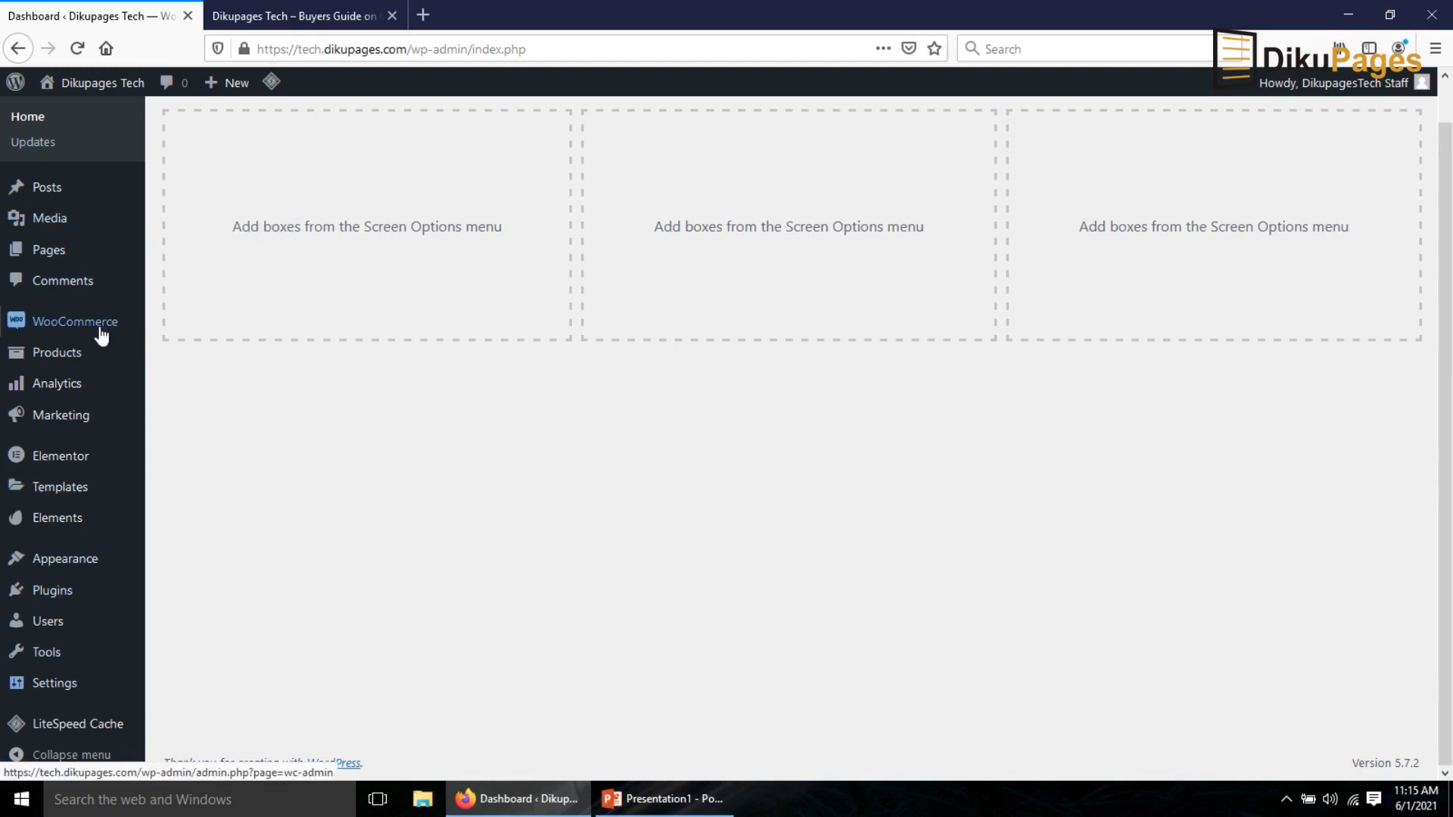
pyautogui.click(47, 600)
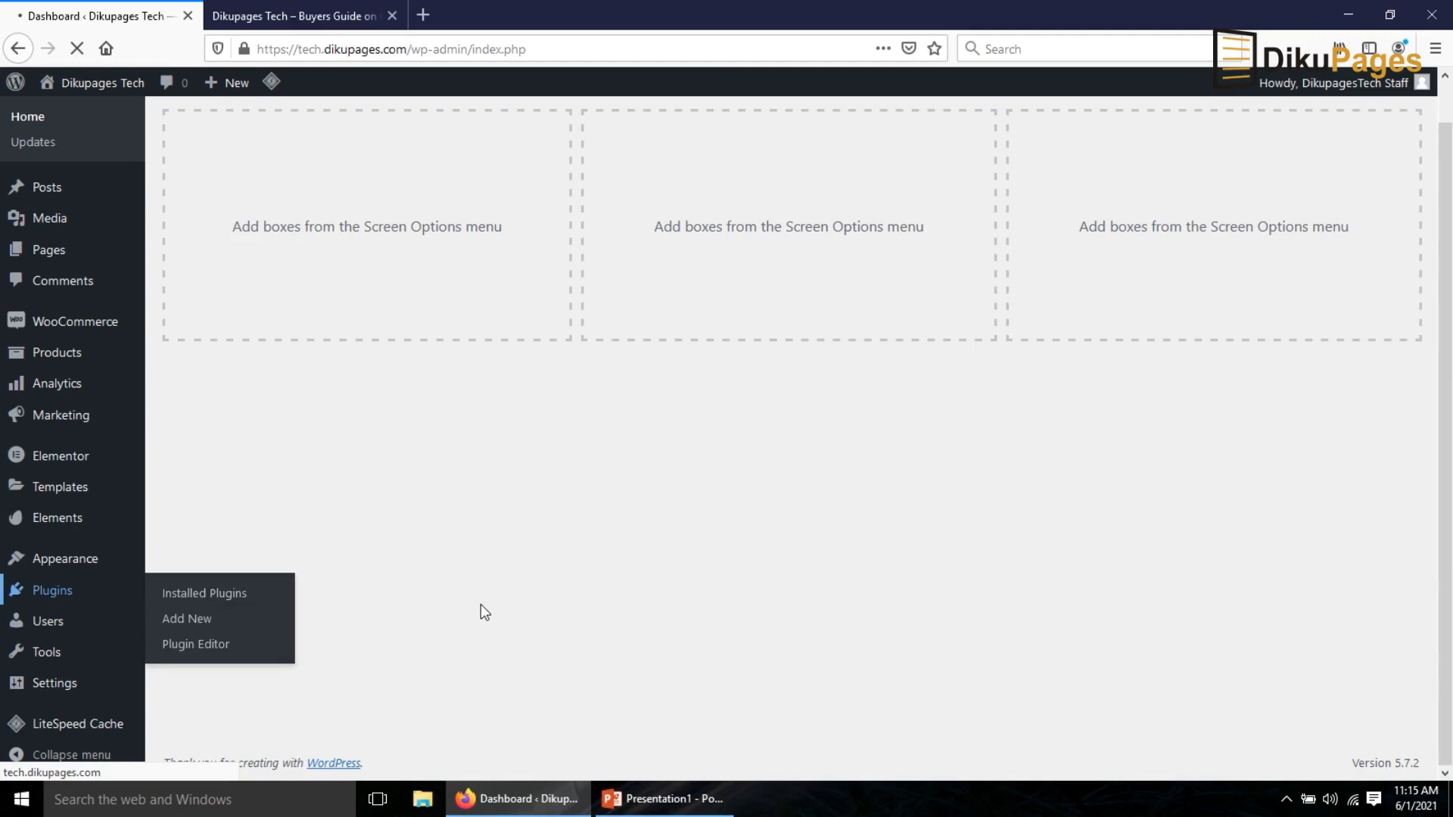
pyautogui.scroll(-2, 503, 520)
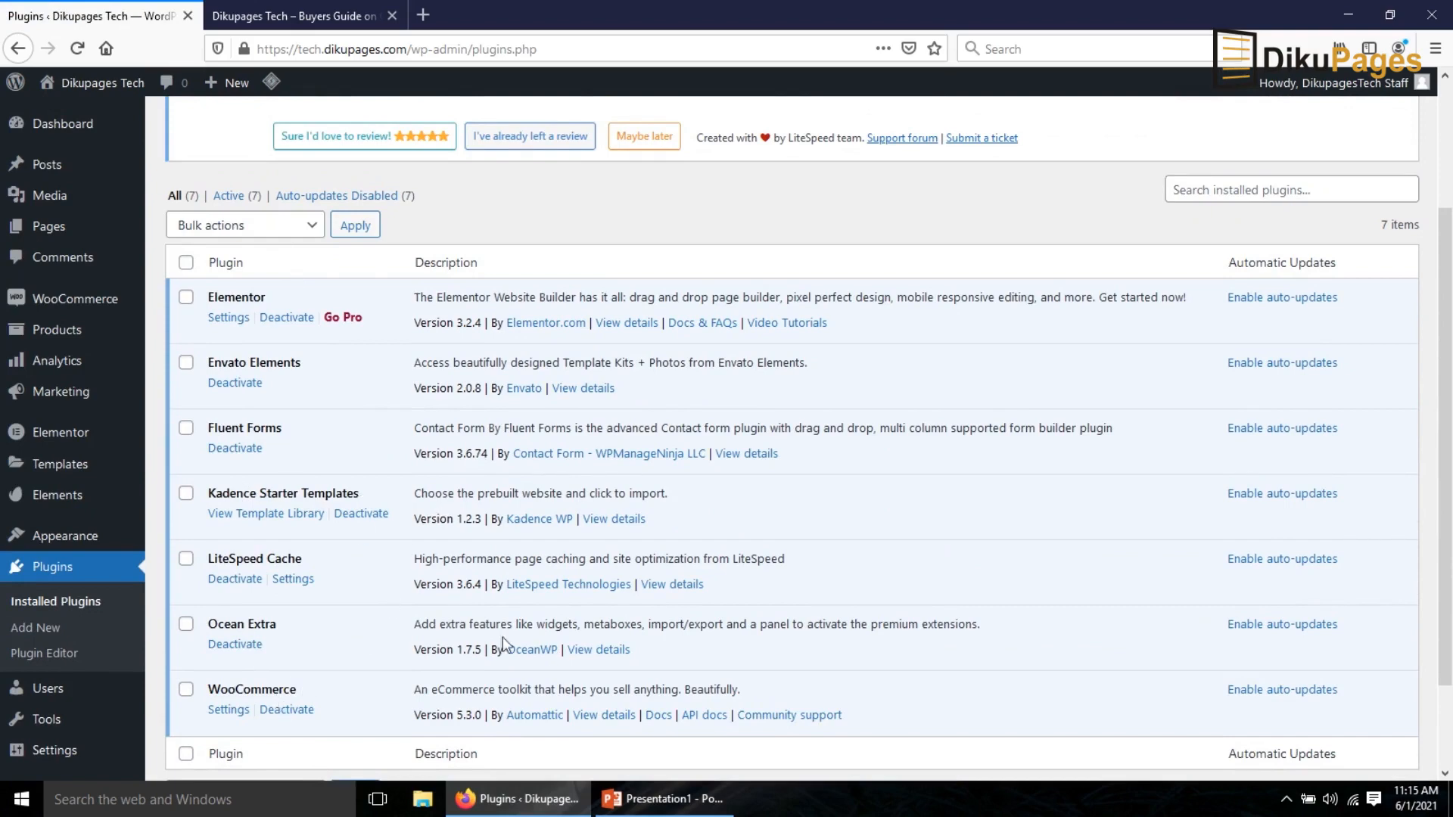
pyautogui.scroll(3, 503, 644)
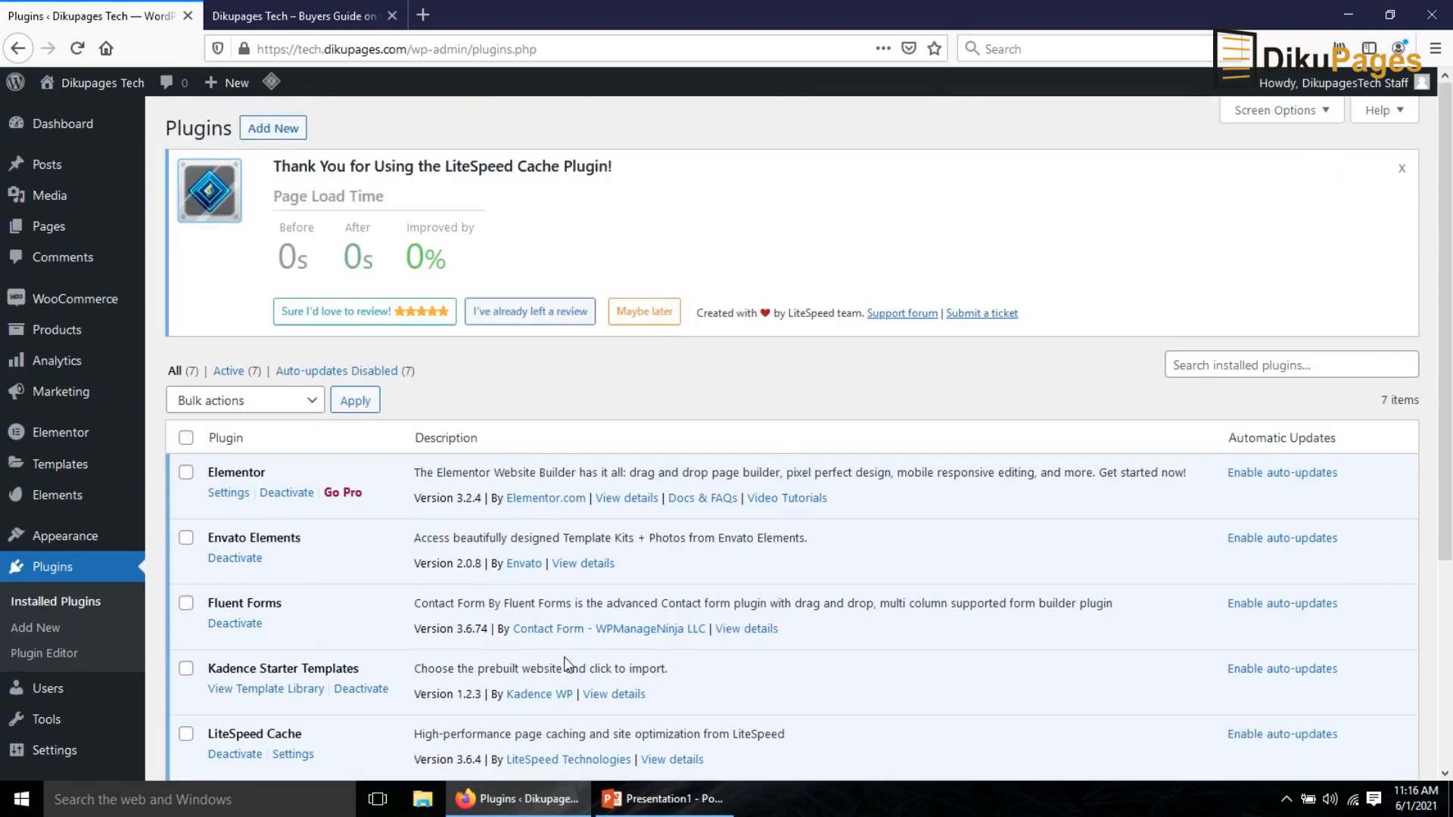
# Find the WP Reset plugin by searching for "wp reset", install and activate it, and dismiss its welcome notice
pyautogui.click(261, 136)
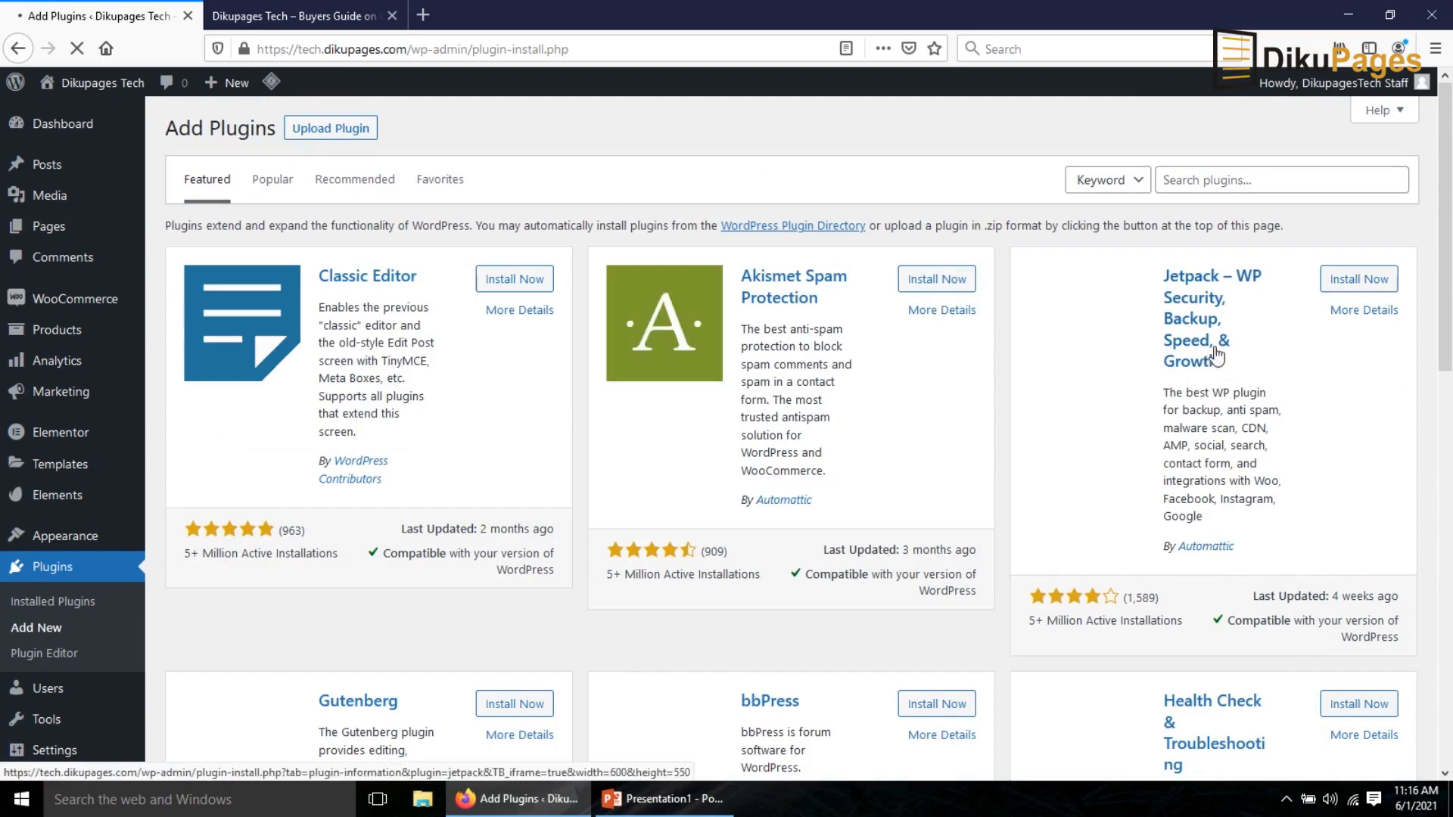
pyautogui.click(1228, 180)
pyautogui.write('wp')
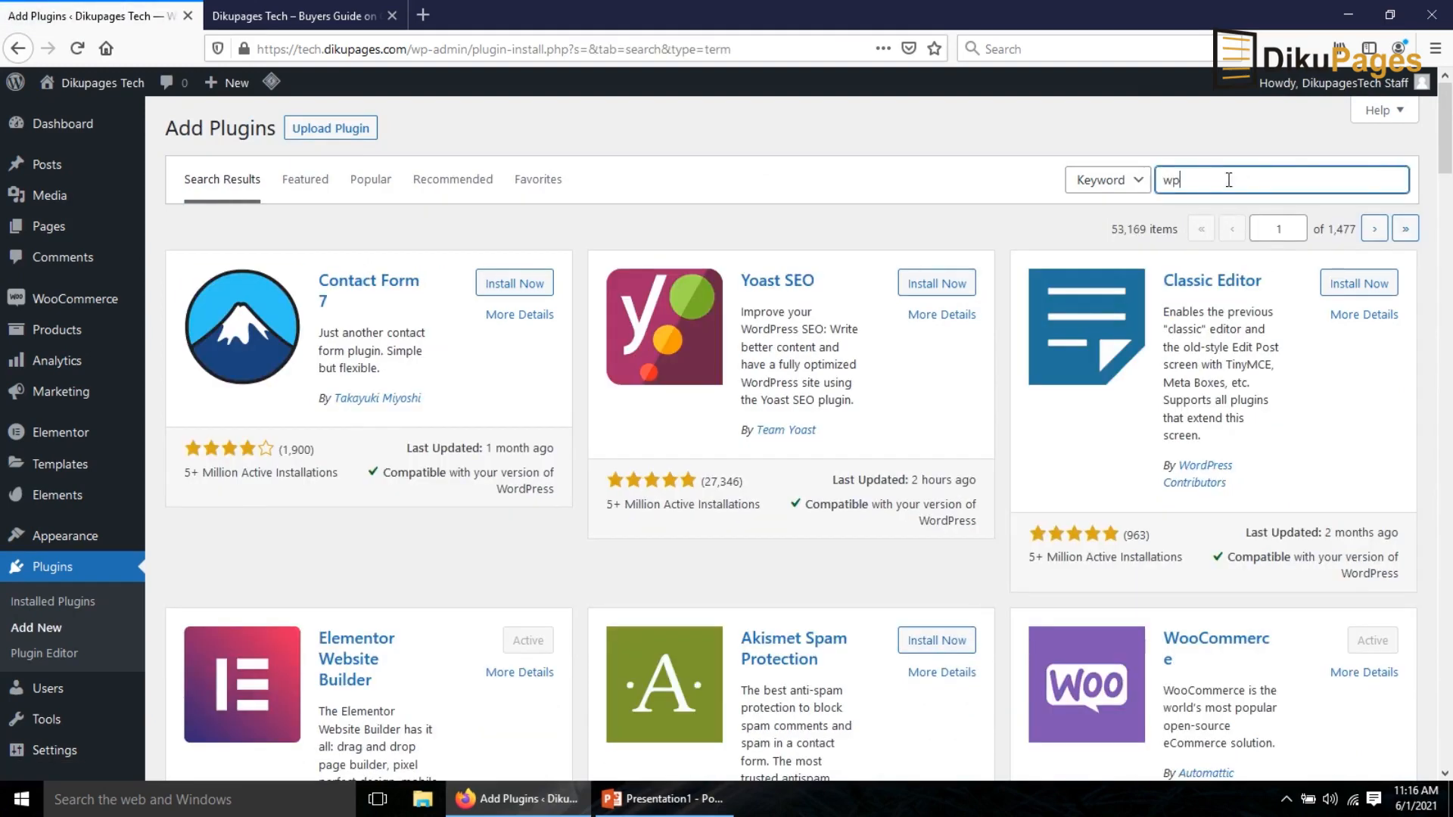
pyautogui.write(' reset')
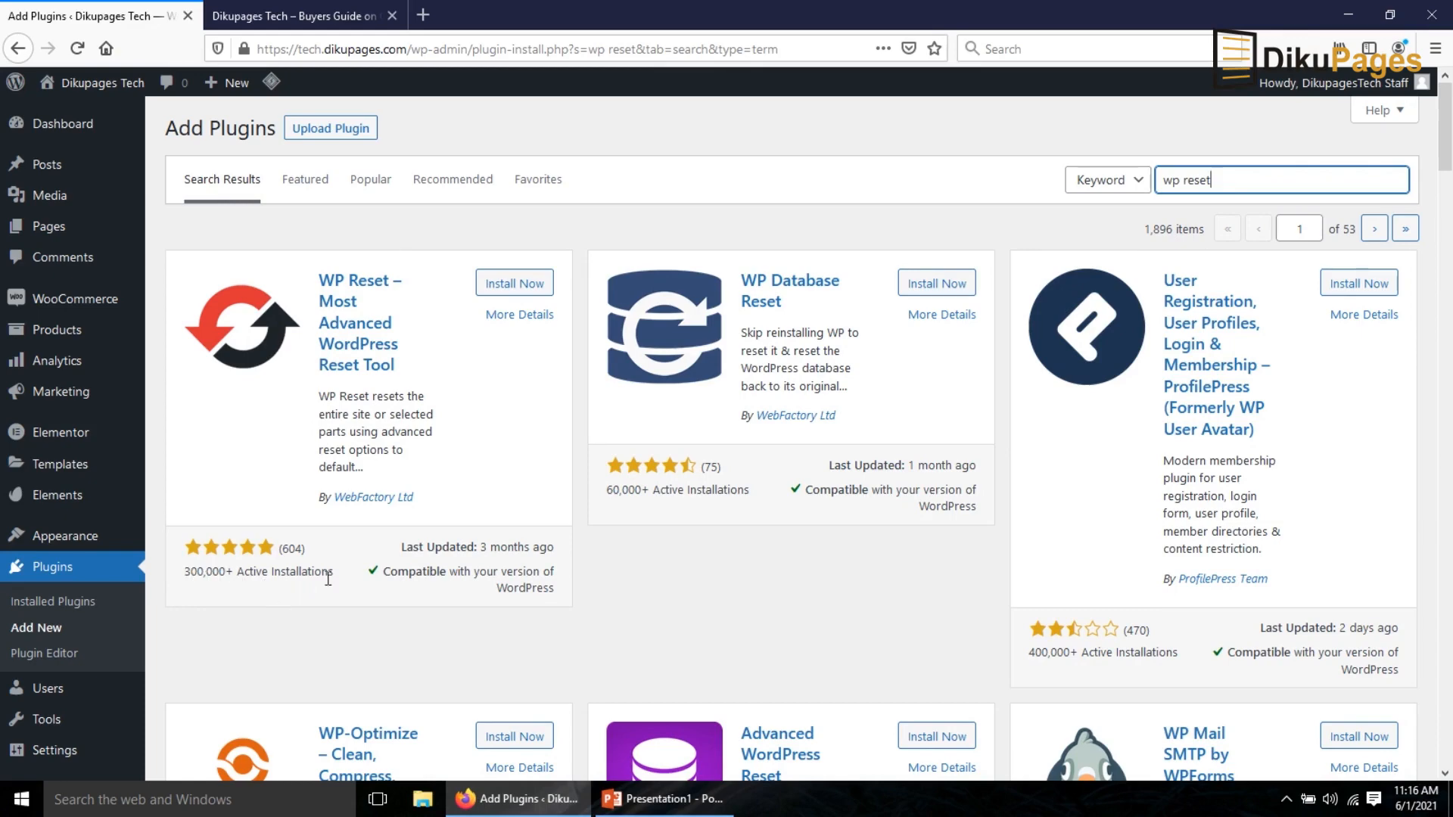
pyautogui.click(511, 286)
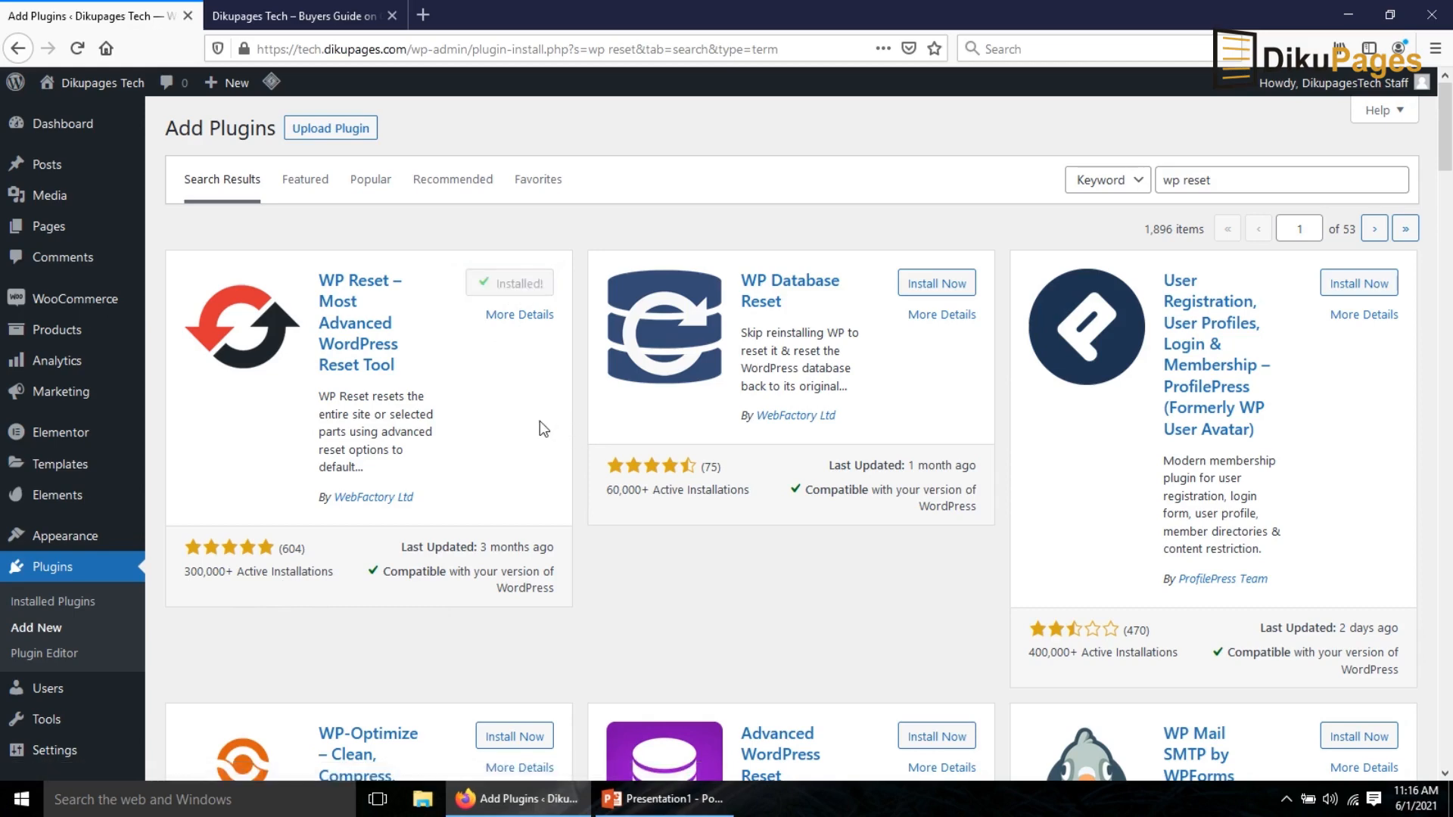
pyautogui.click(515, 286)
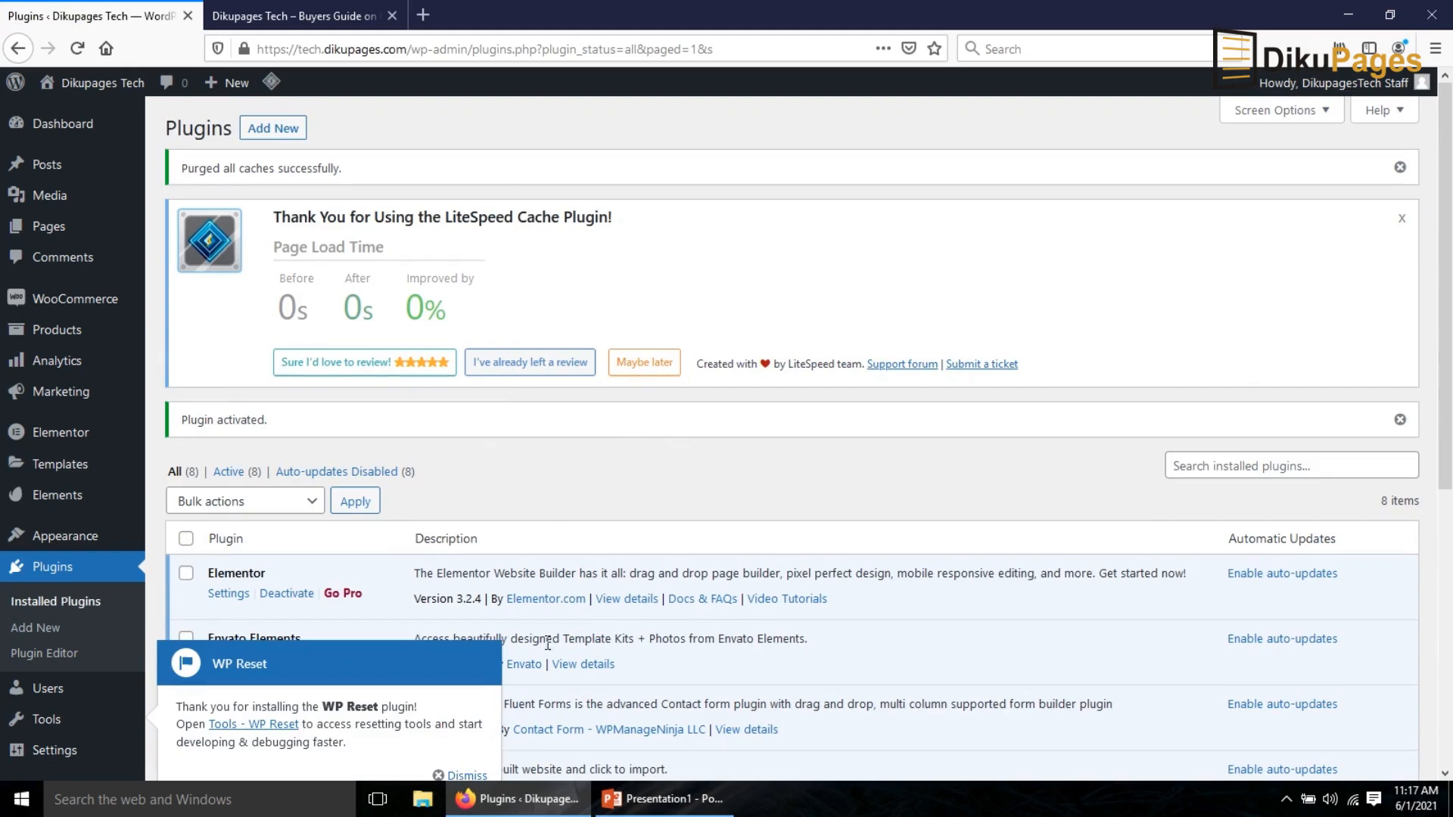
pyautogui.click(465, 775)
# Open the WP Reset tool and examine which data each reset type deletes, down to the Site Reset section
pyautogui.scroll(-2, 495, 577)
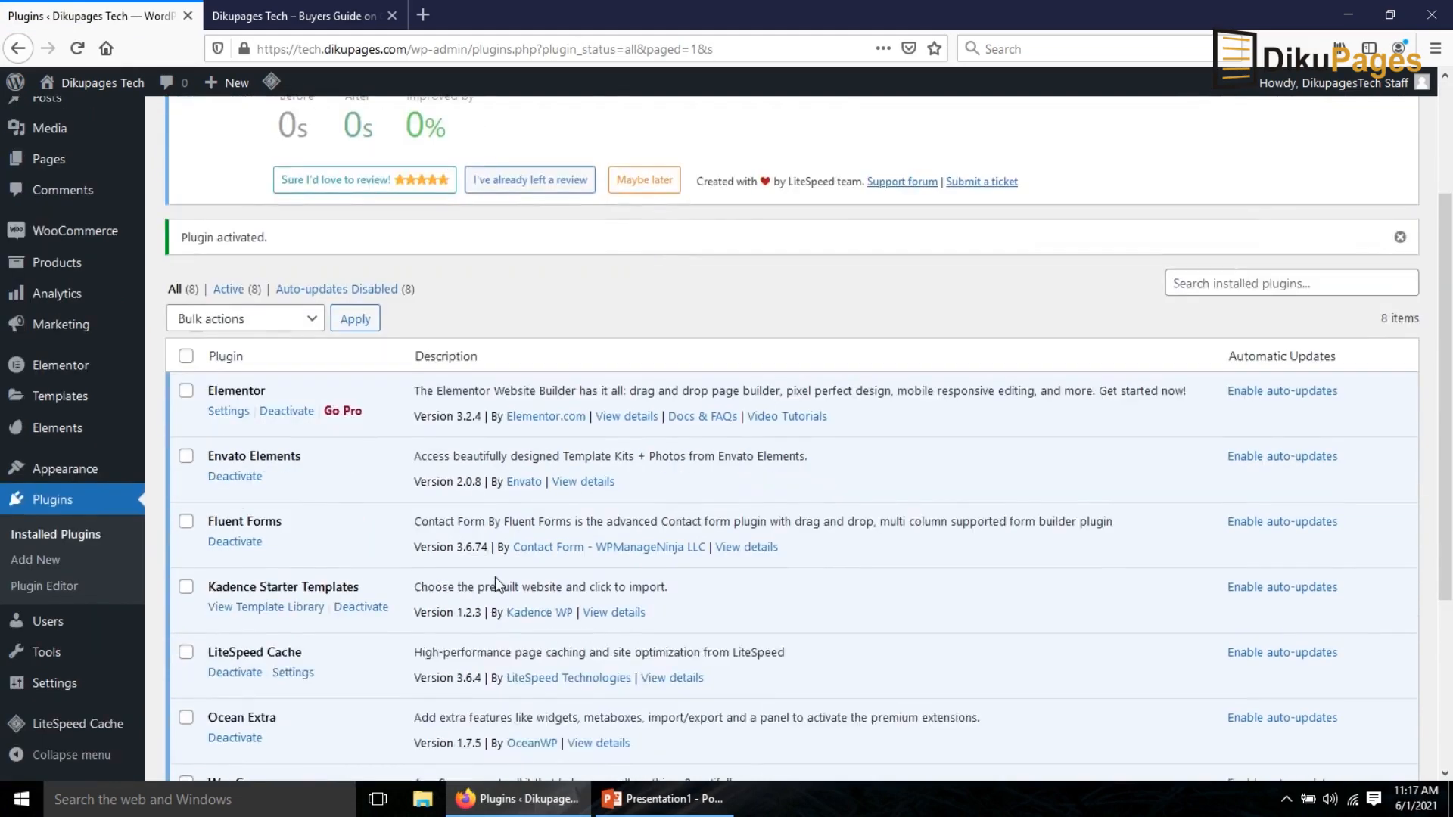
pyautogui.scroll(-3, 495, 577)
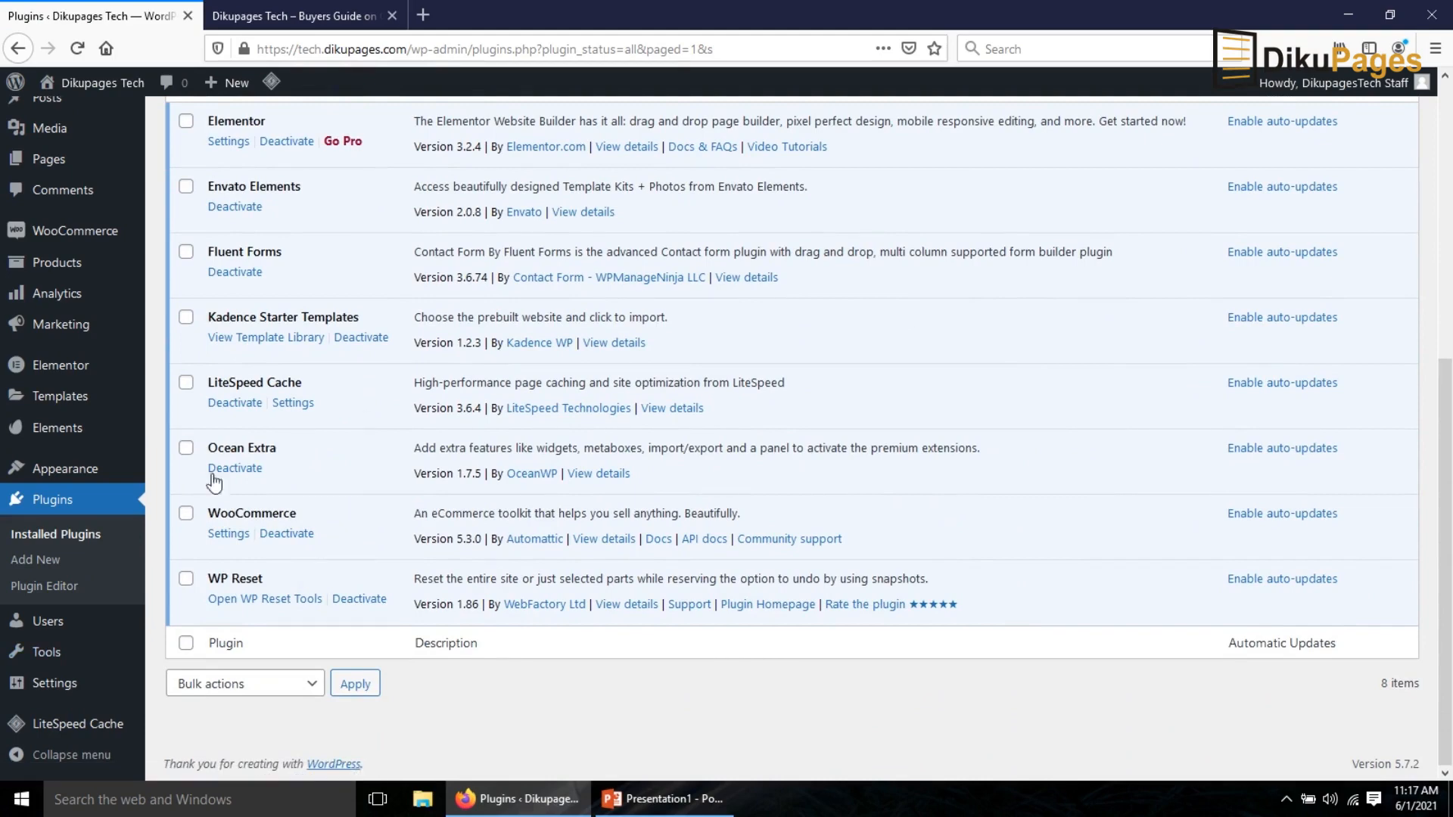
pyautogui.moveTo(55, 659)
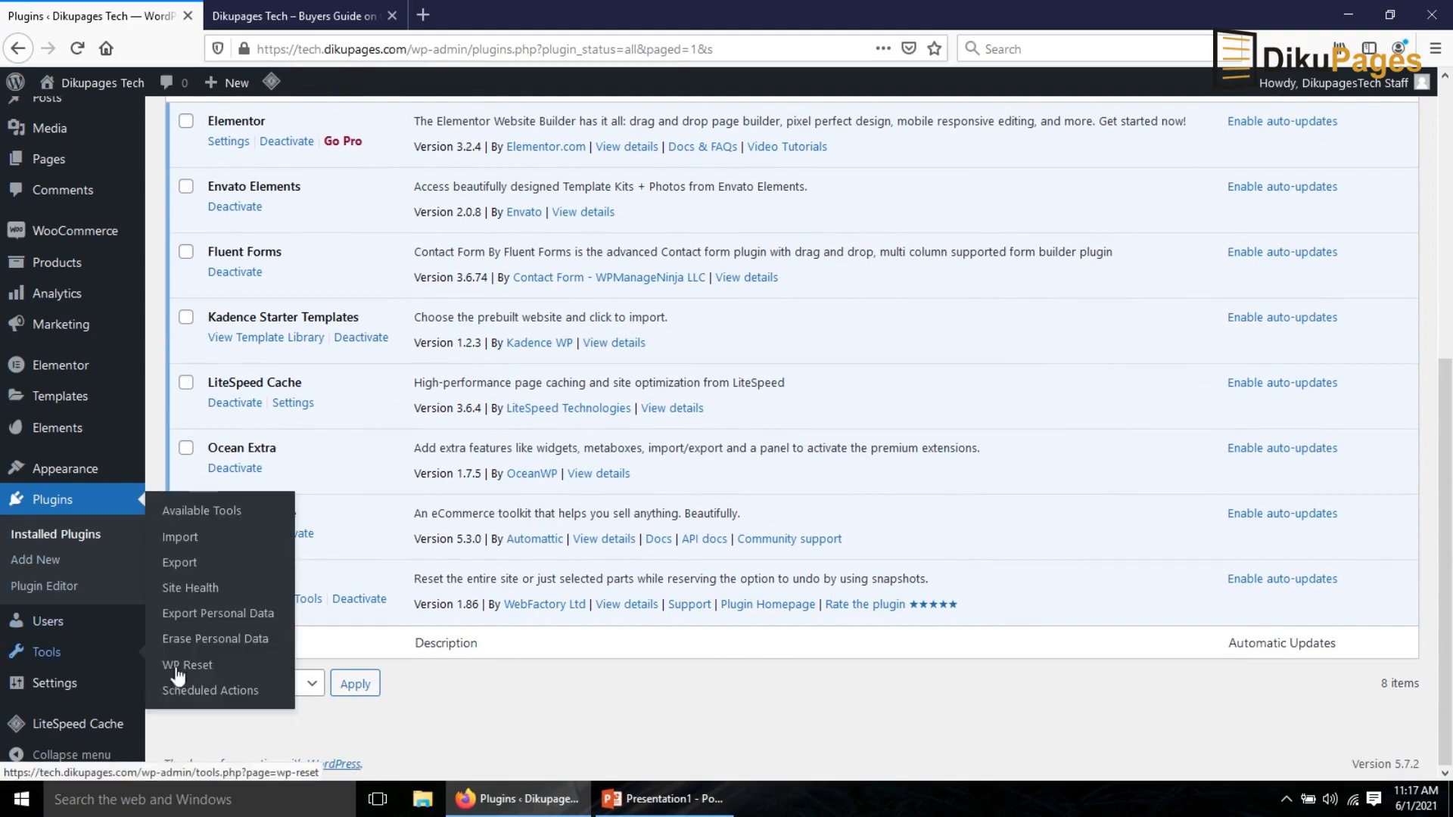
pyautogui.click(217, 674)
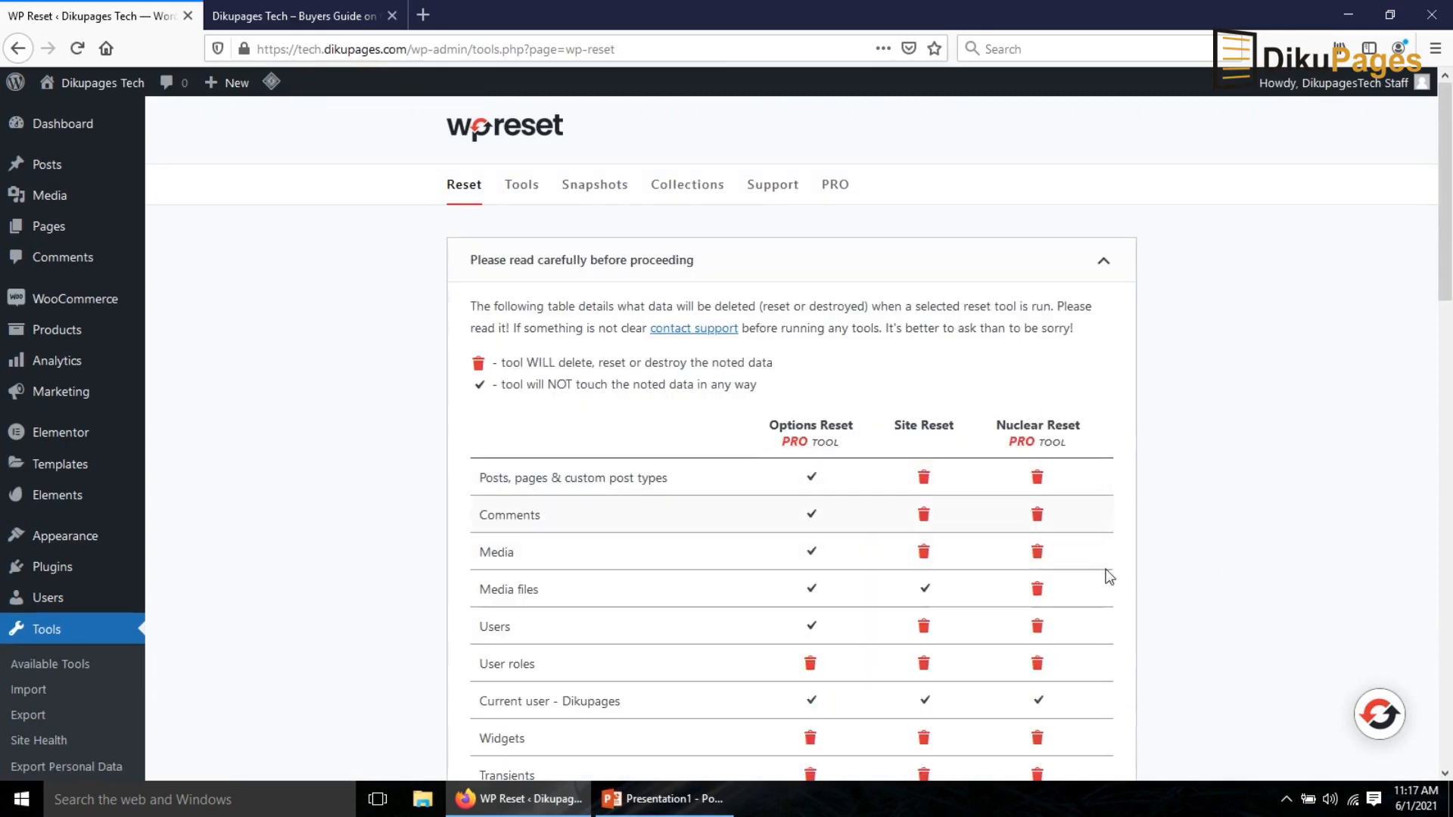
pyautogui.scroll(-1, 1126, 644)
pyautogui.scroll(-10, 1126, 642)
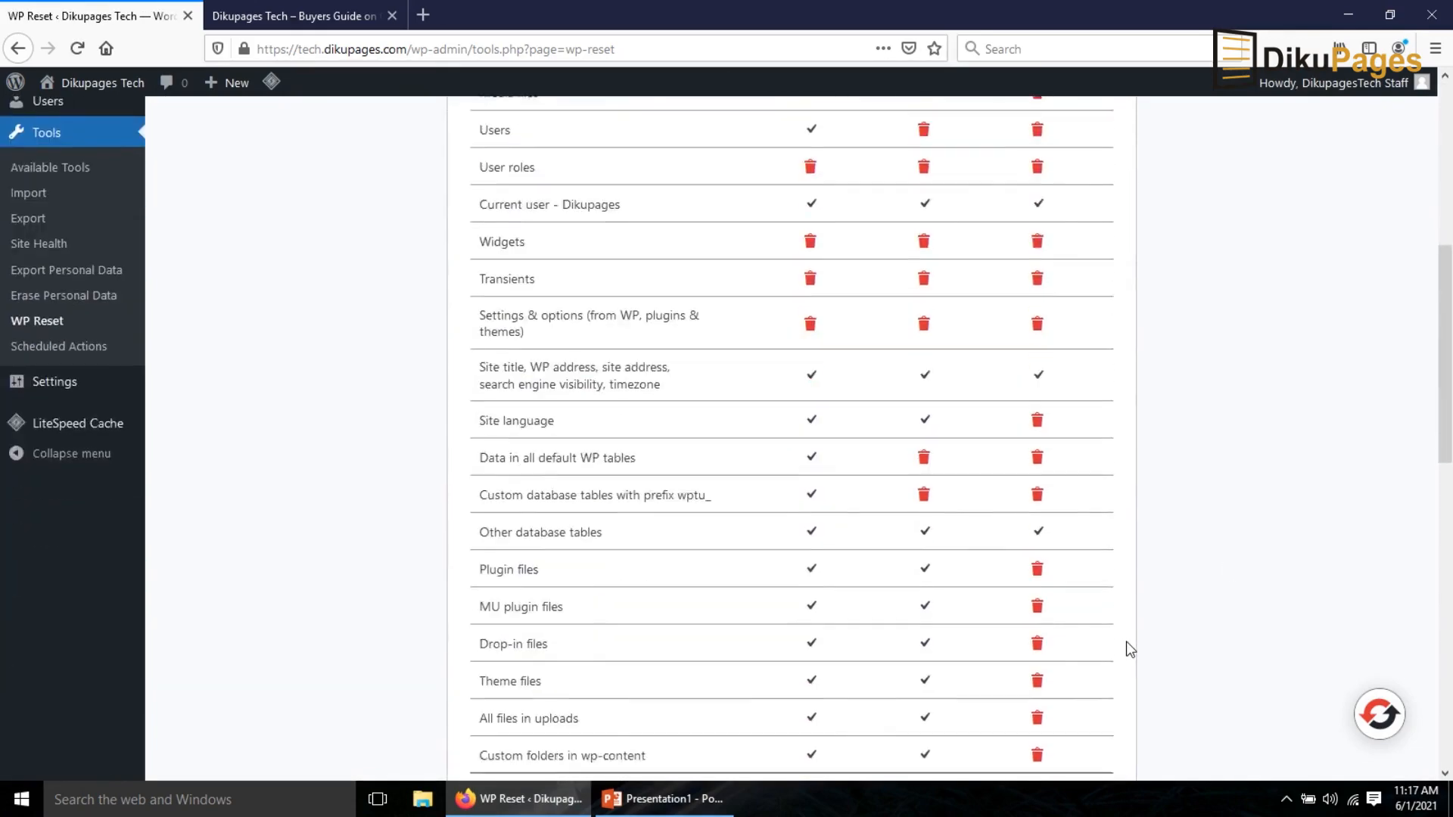
pyautogui.scroll(-6, 1129, 634)
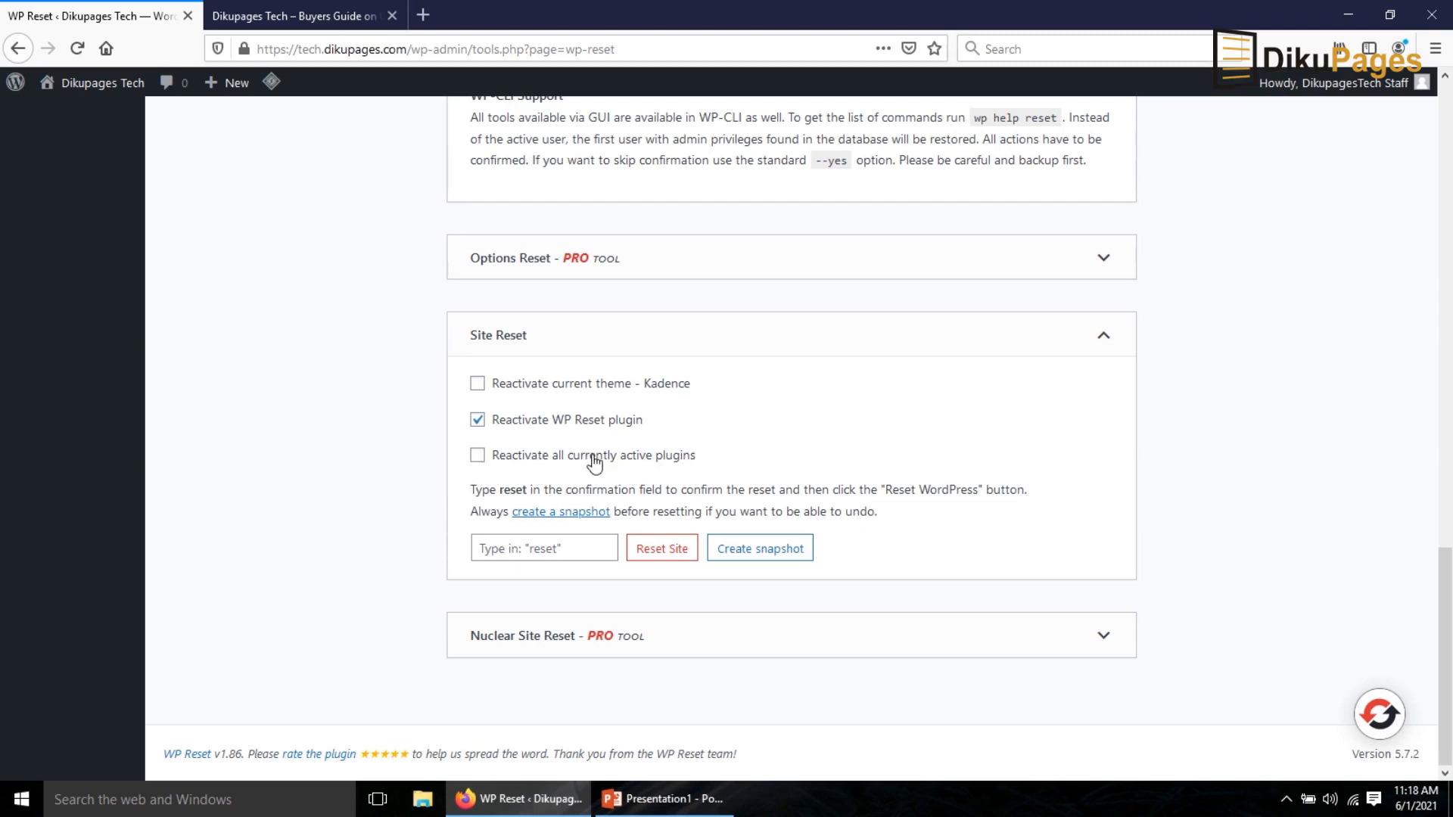
# Run Site Reset with WP Reset plugin reactivation turned off, entering "reset" as confirmation and confirming the WordPress reset
pyautogui.click(476, 422)
pyautogui.click(554, 549)
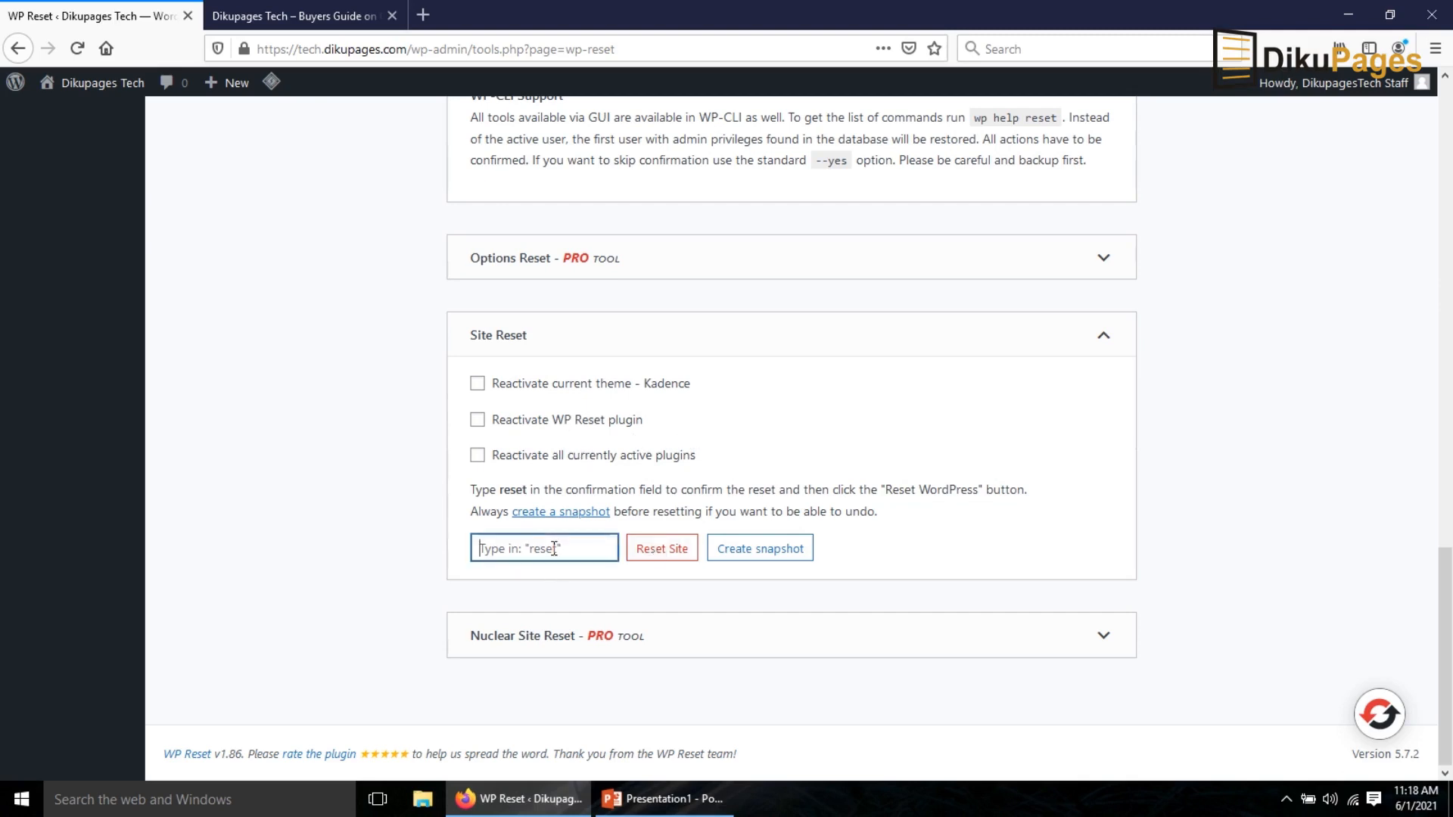
pyautogui.write('reset')
pyautogui.click(659, 552)
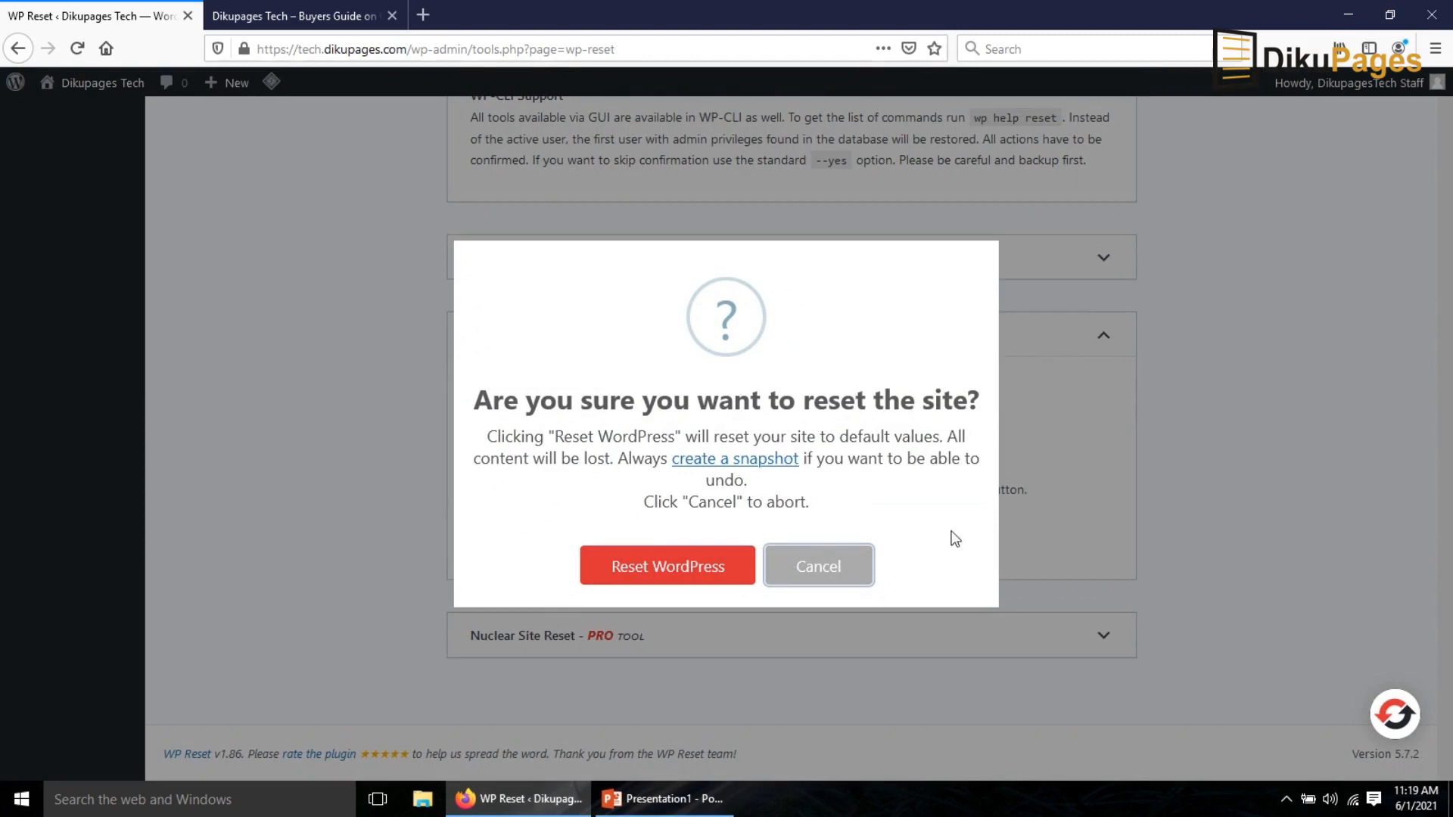
pyautogui.click(658, 574)
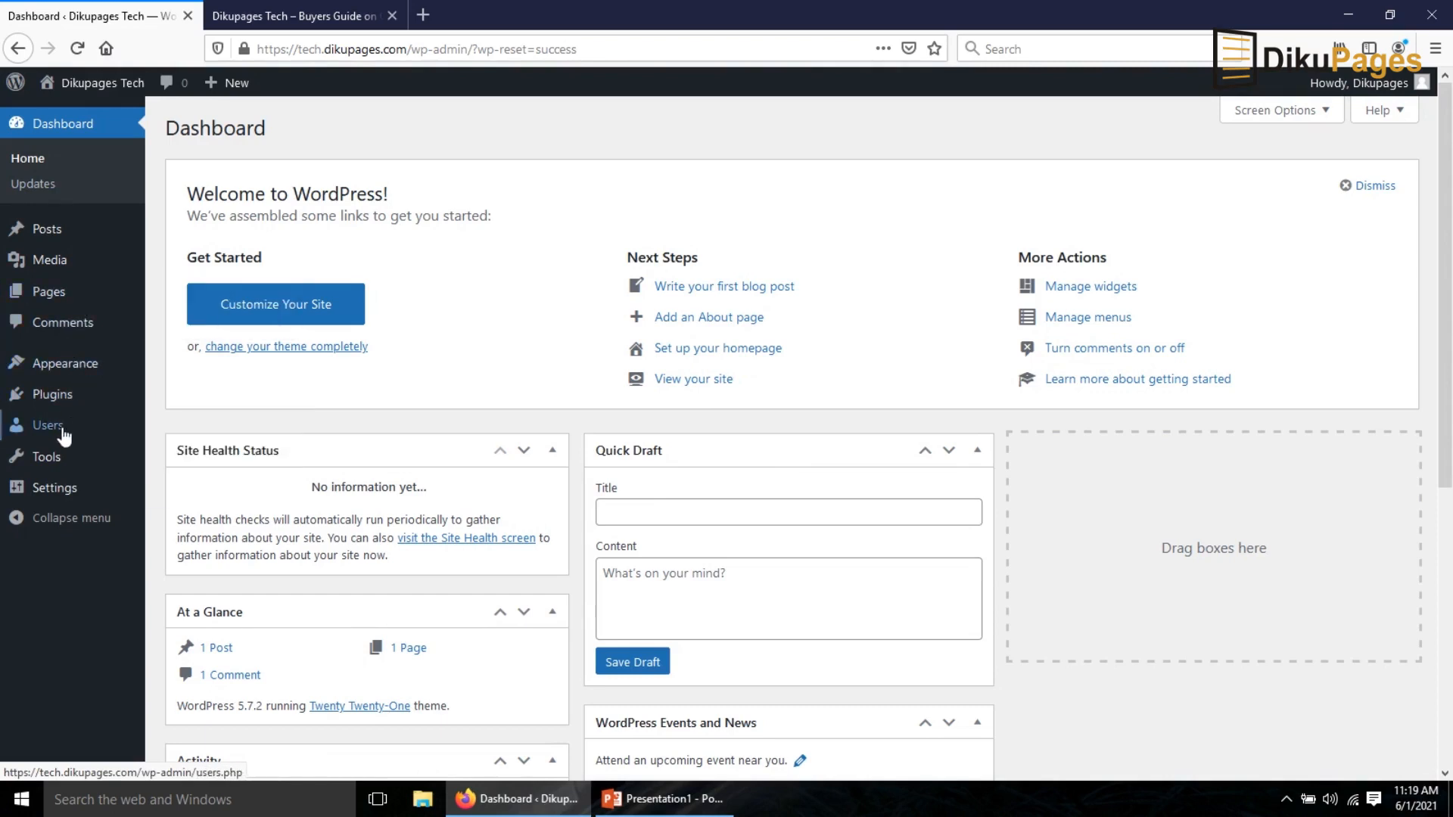
# Delete all installed plugins and their data in one bulk action from the installed plugins list
pyautogui.moveTo(61, 398)
pyautogui.click(72, 397)
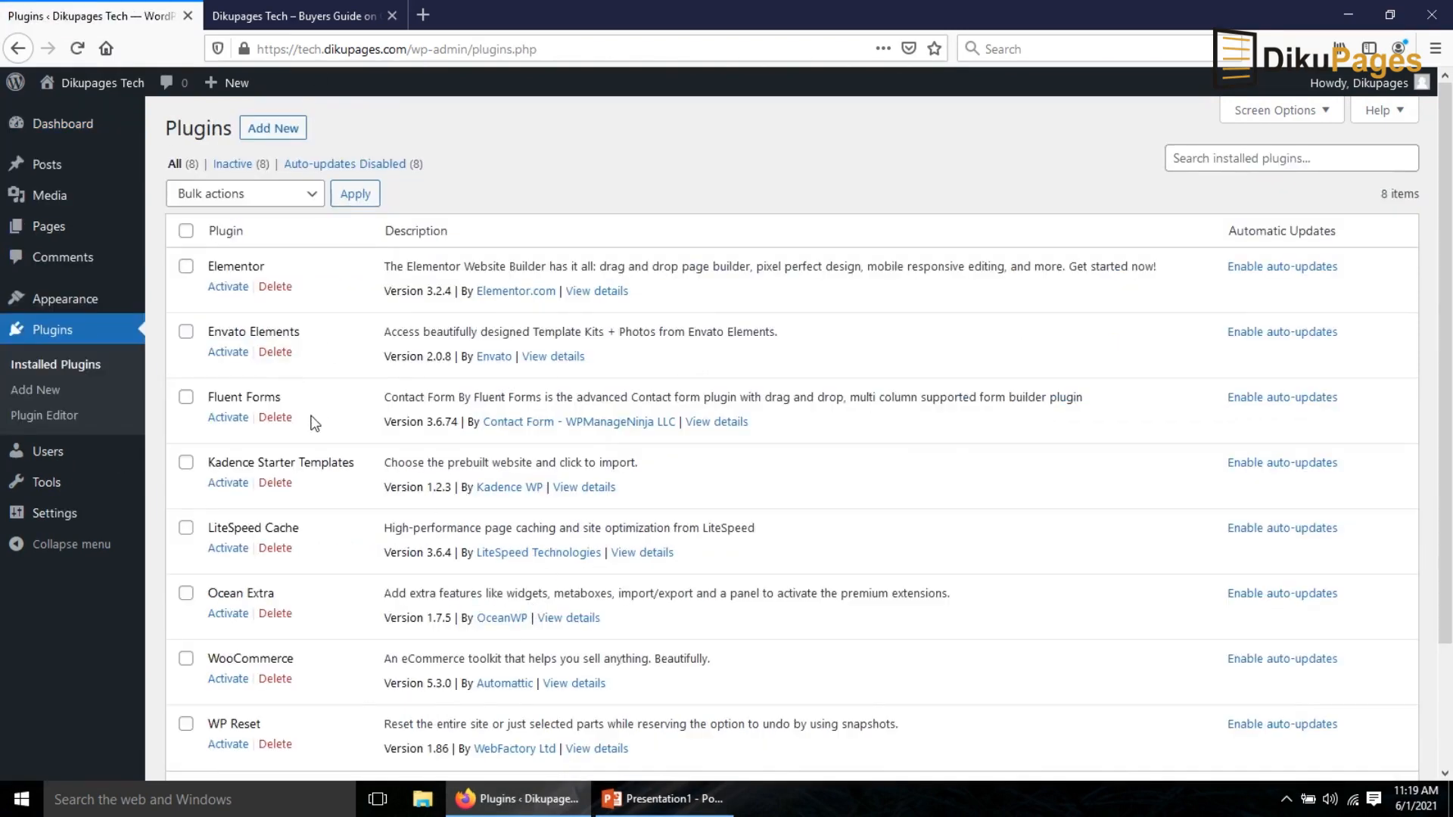
pyautogui.scroll(-4, 303, 435)
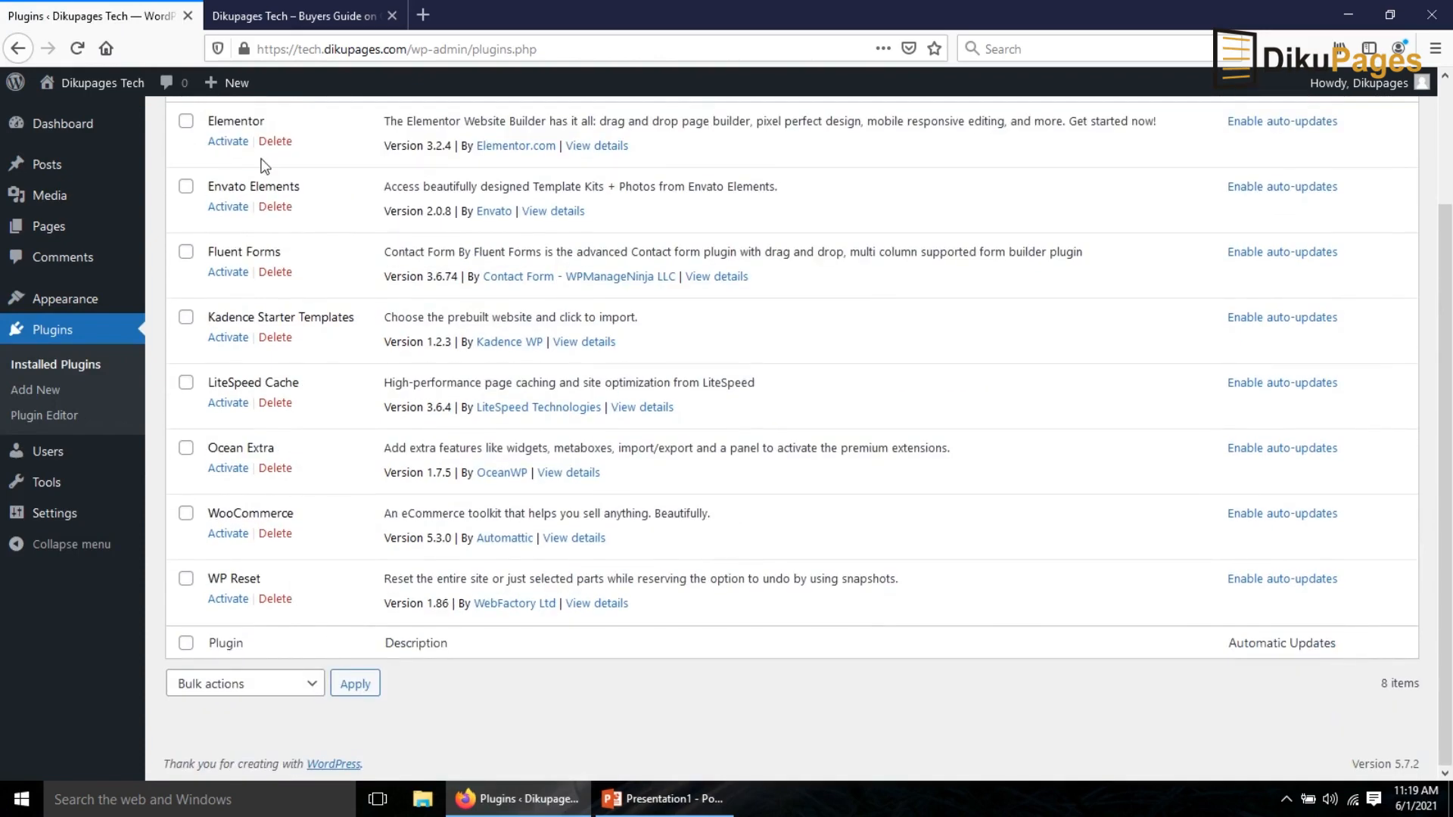
pyautogui.scroll(4, 336, 536)
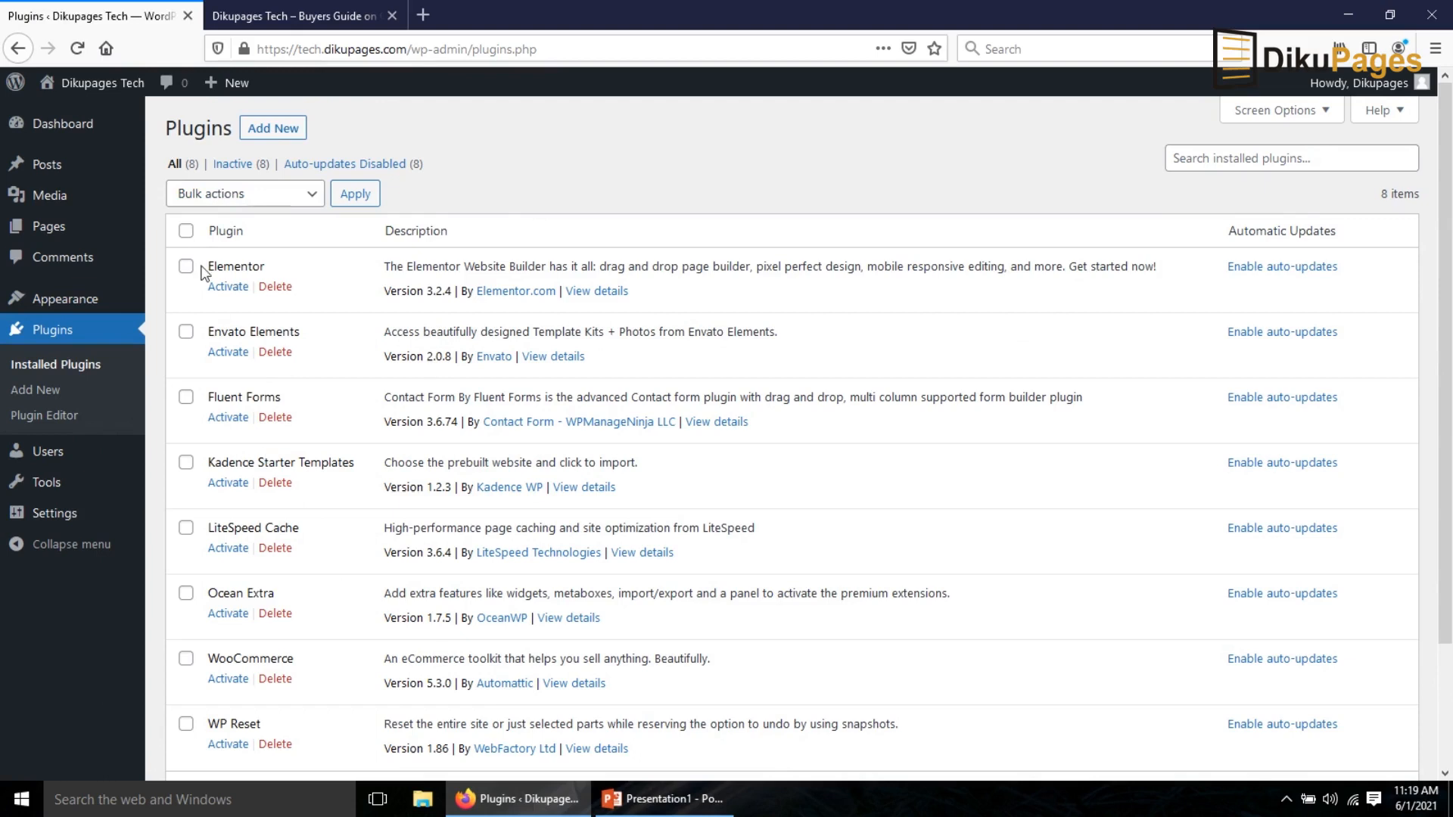
pyautogui.click(185, 231)
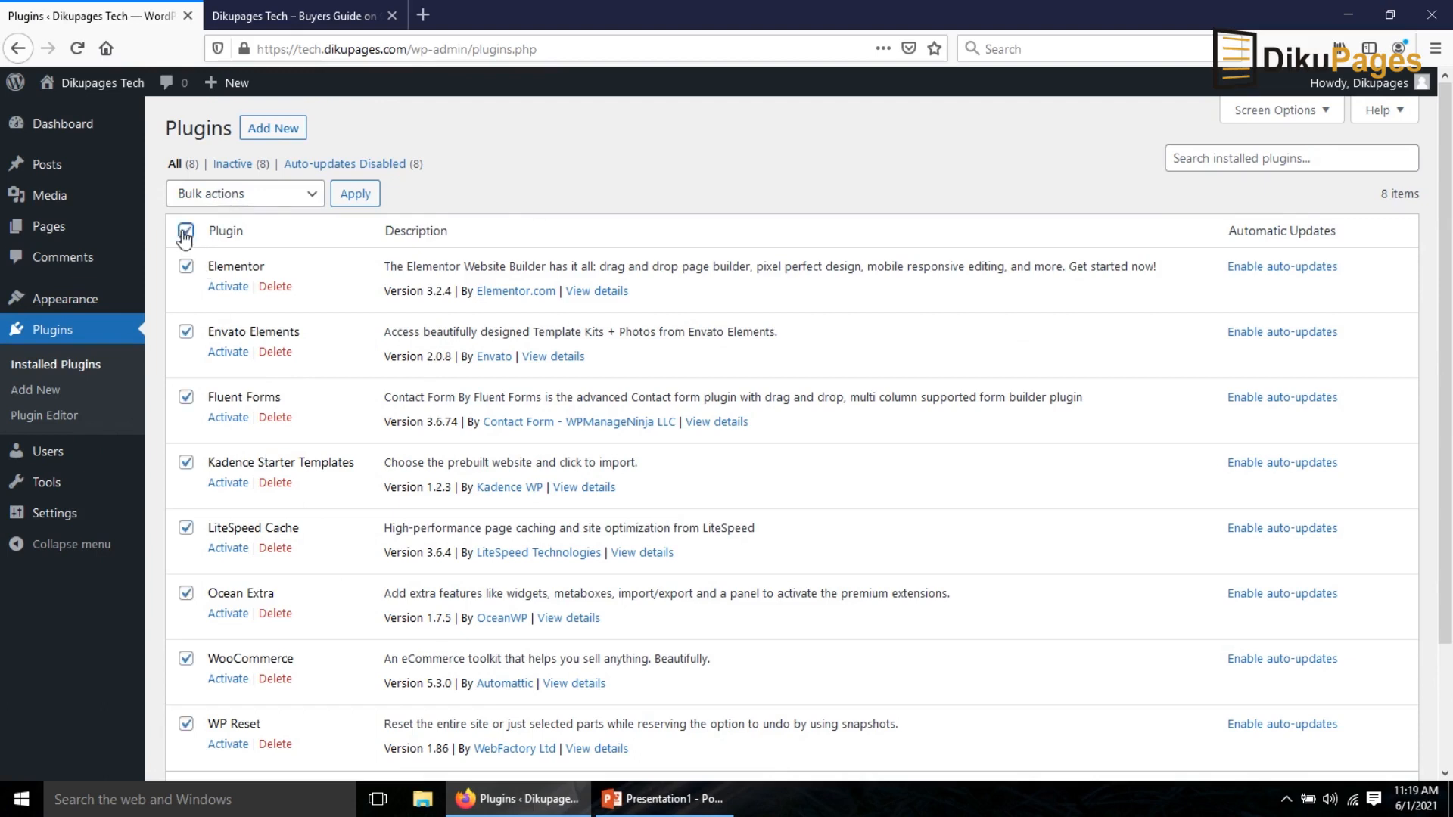
pyautogui.click(203, 198)
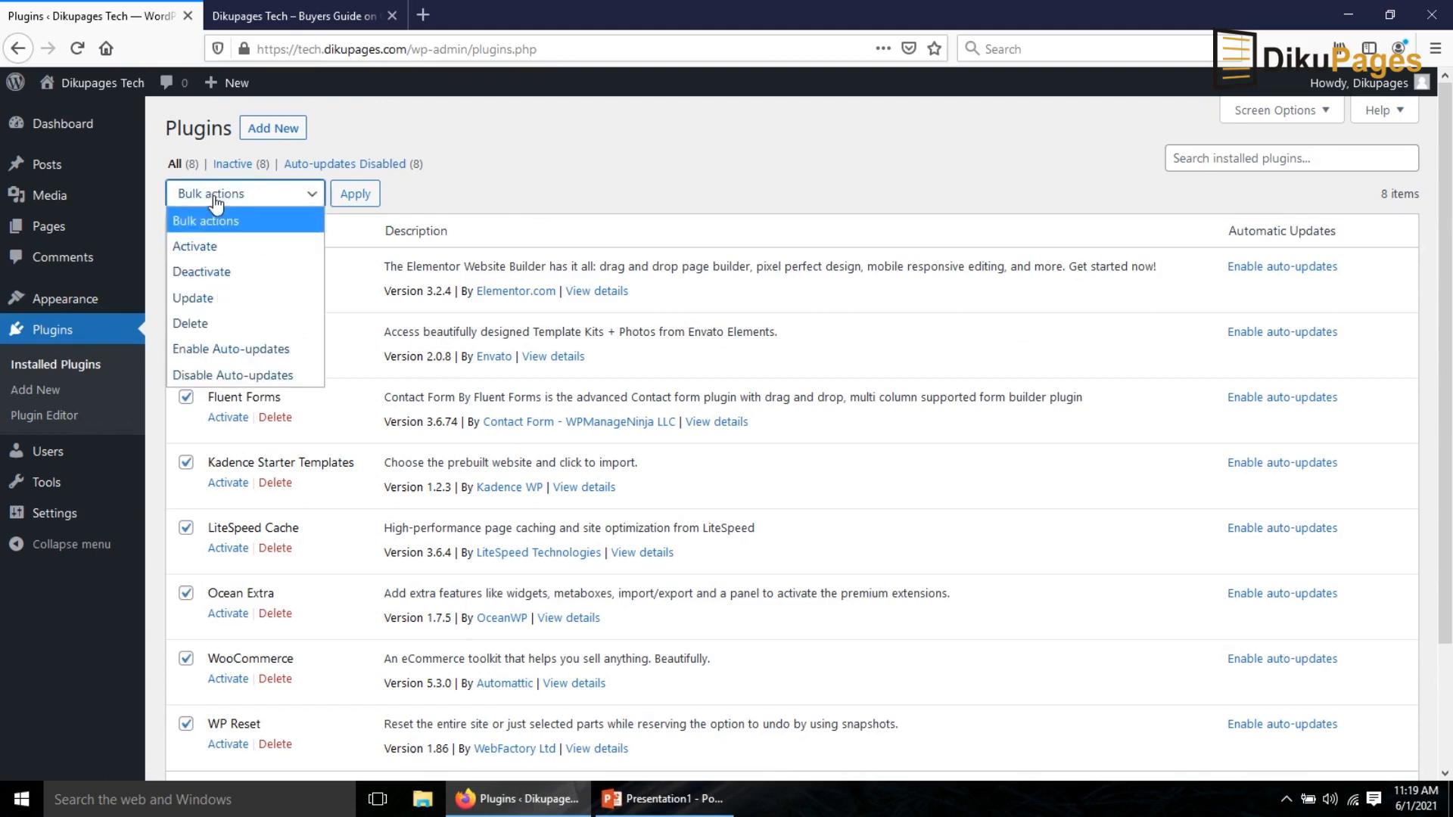
pyautogui.click(216, 321)
pyautogui.click(341, 196)
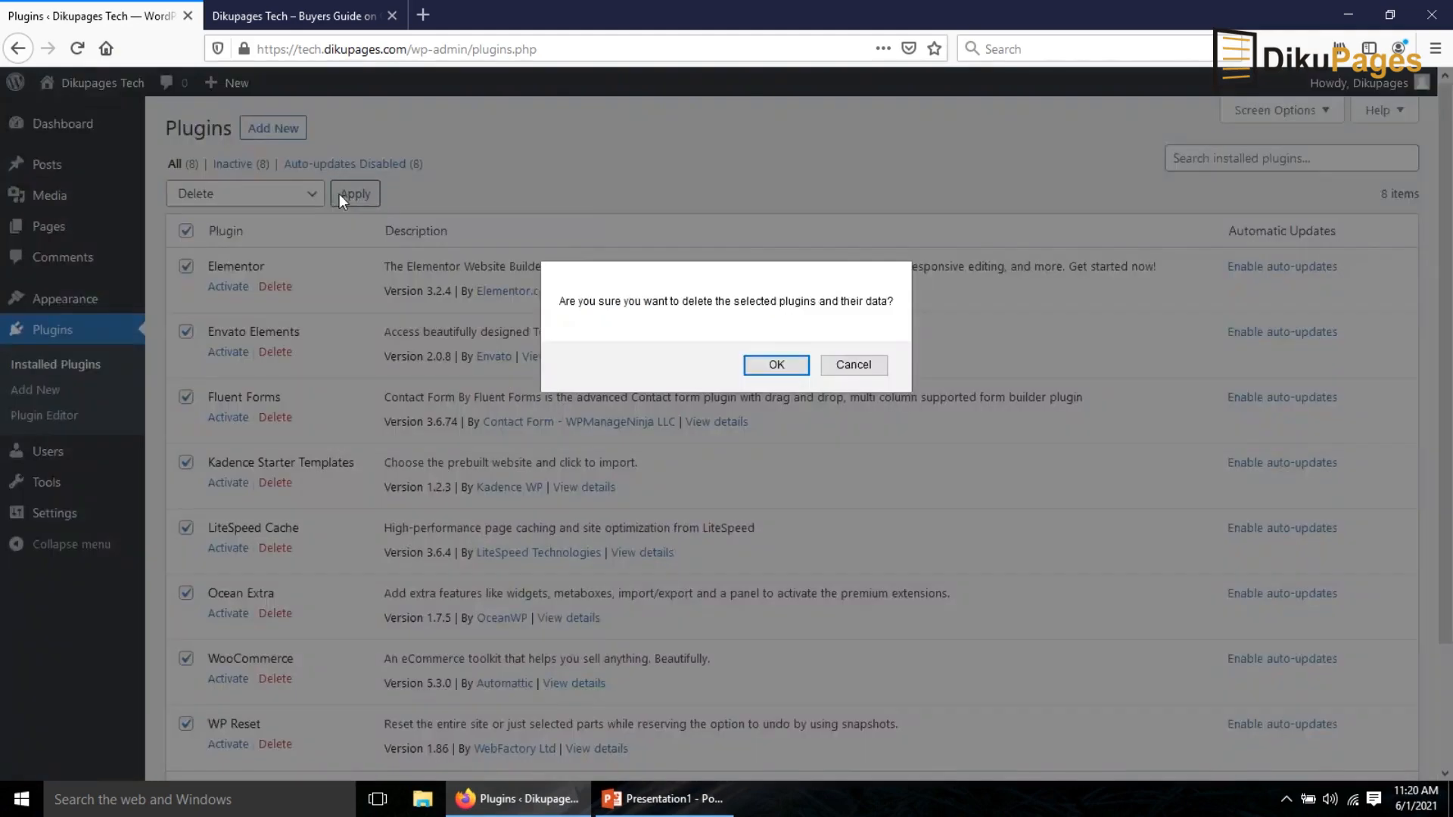
pyautogui.click(766, 373)
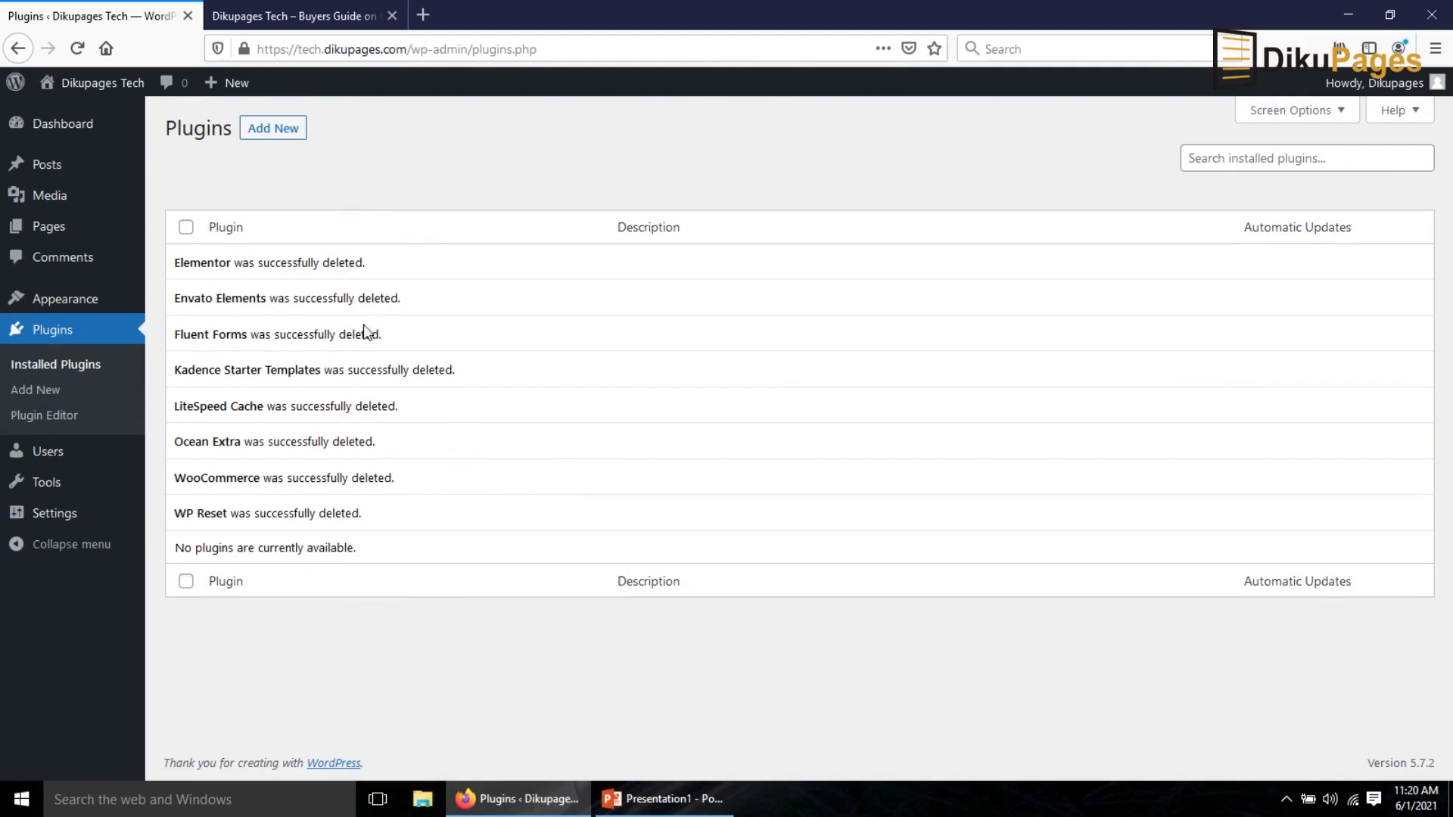
# Open the installed themes page and look over the themes on the site
pyautogui.click(68, 310)
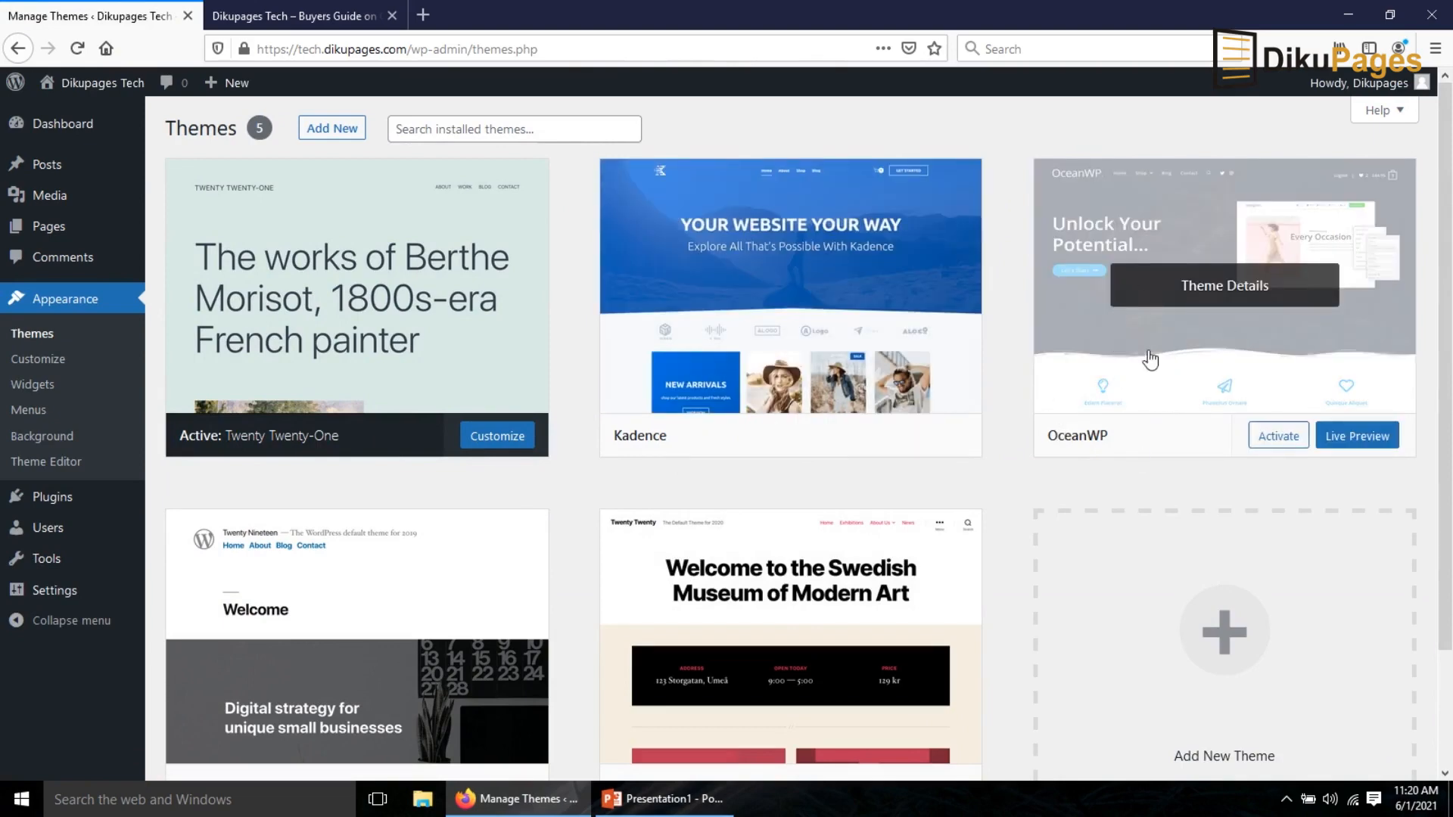
pyautogui.scroll(-1, 227, 265)
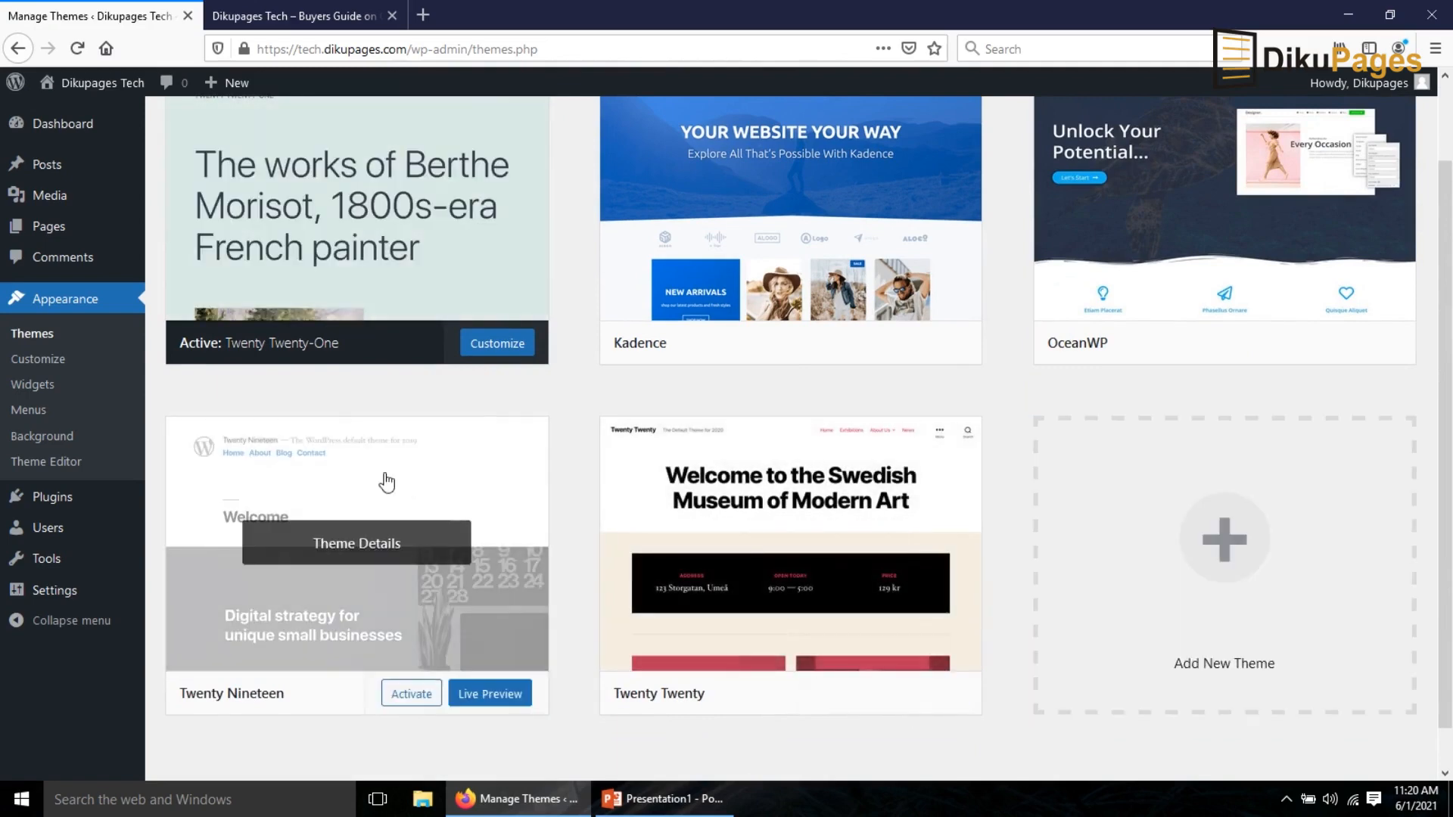
pyautogui.scroll(1, 394, 489)
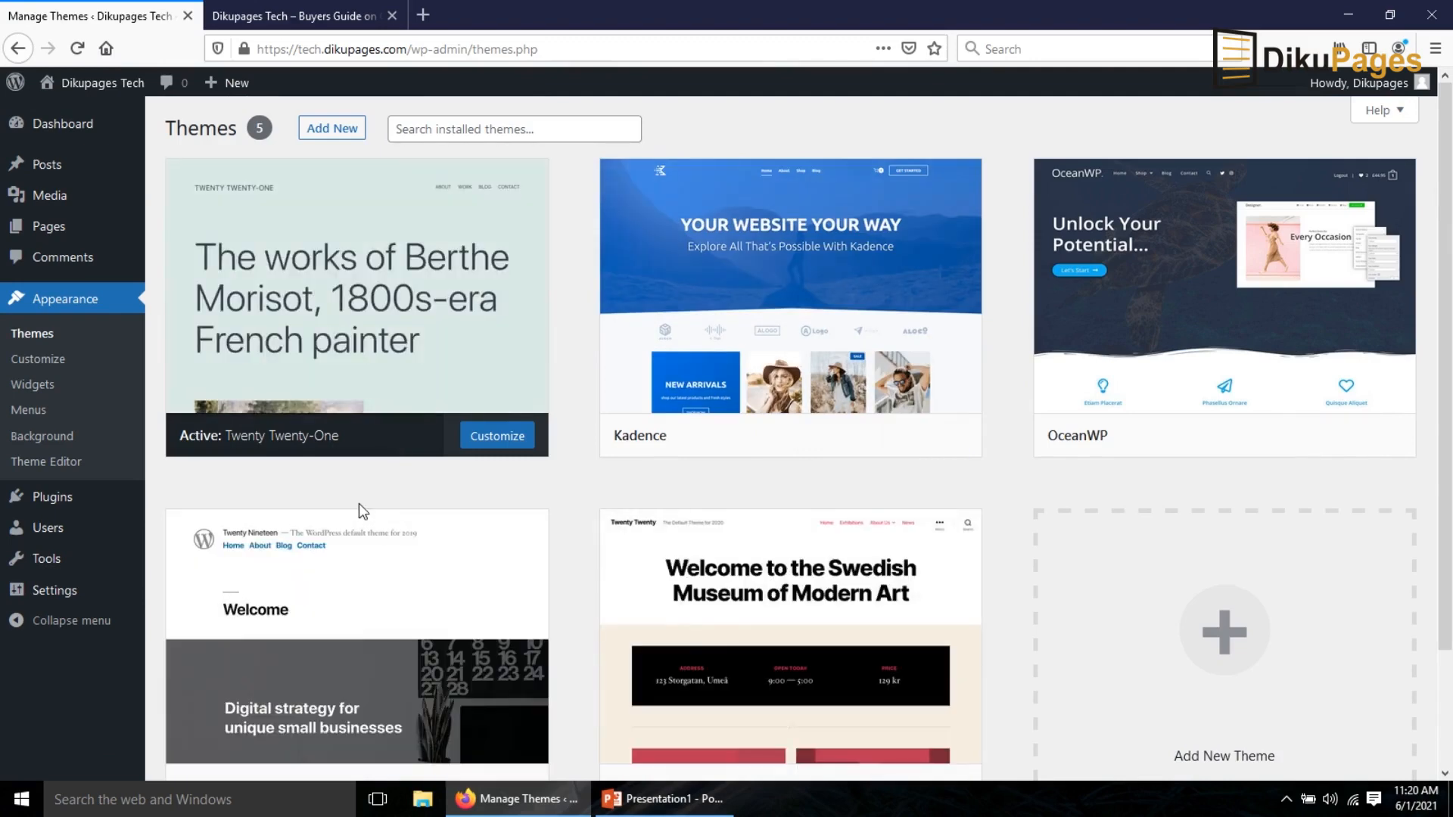
# Return to the open homepage of the site and reload it to check the effect of the reset
pyautogui.click(254, 16)
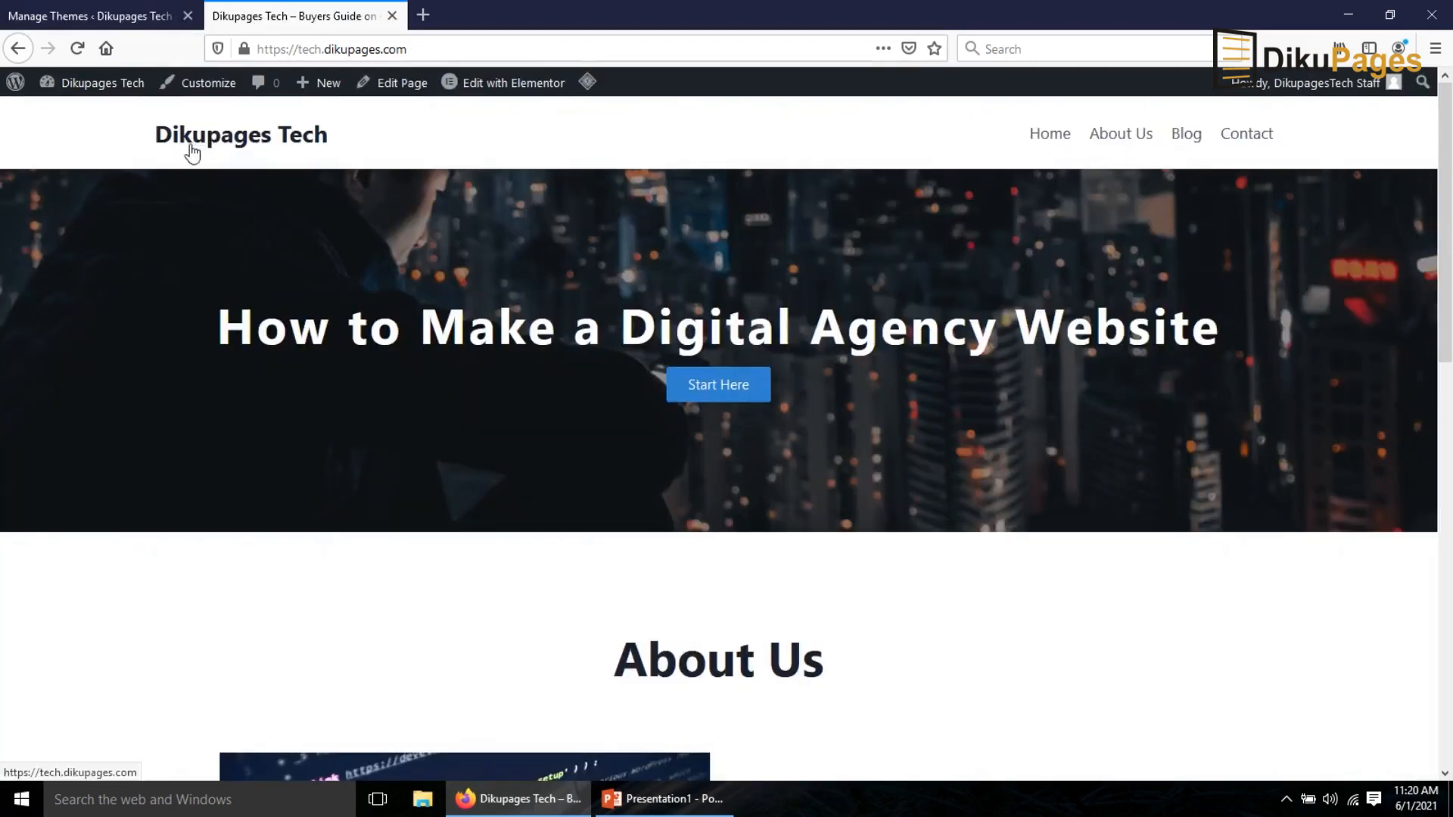
pyautogui.click(73, 50)
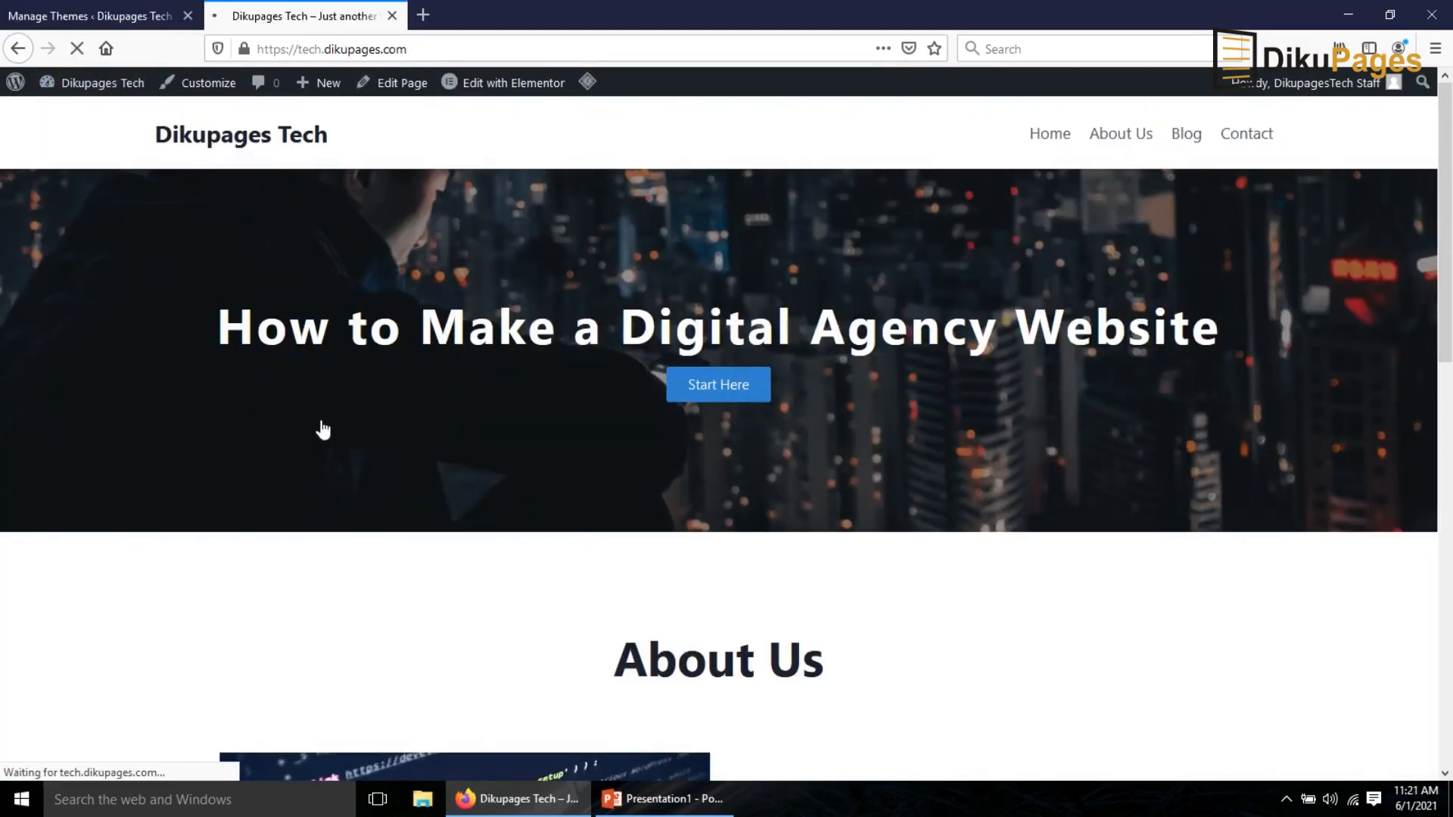